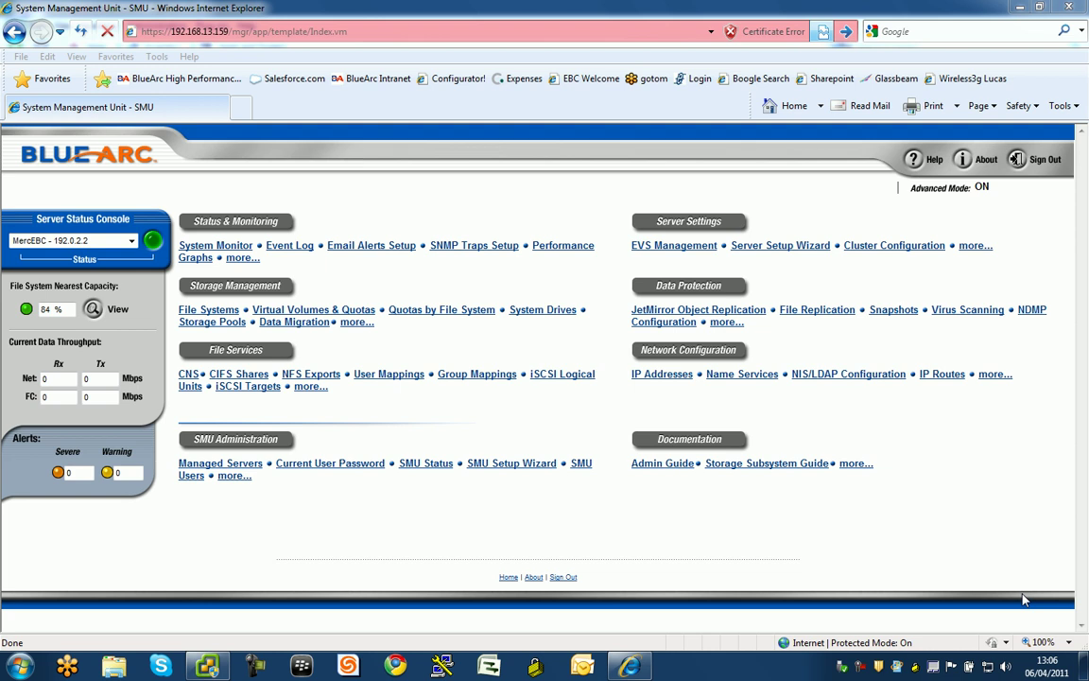
Step: Show the ESXandHyperV NFS Exports list in the SMU, from /centoskl to /winxpclean
click(700, 245)
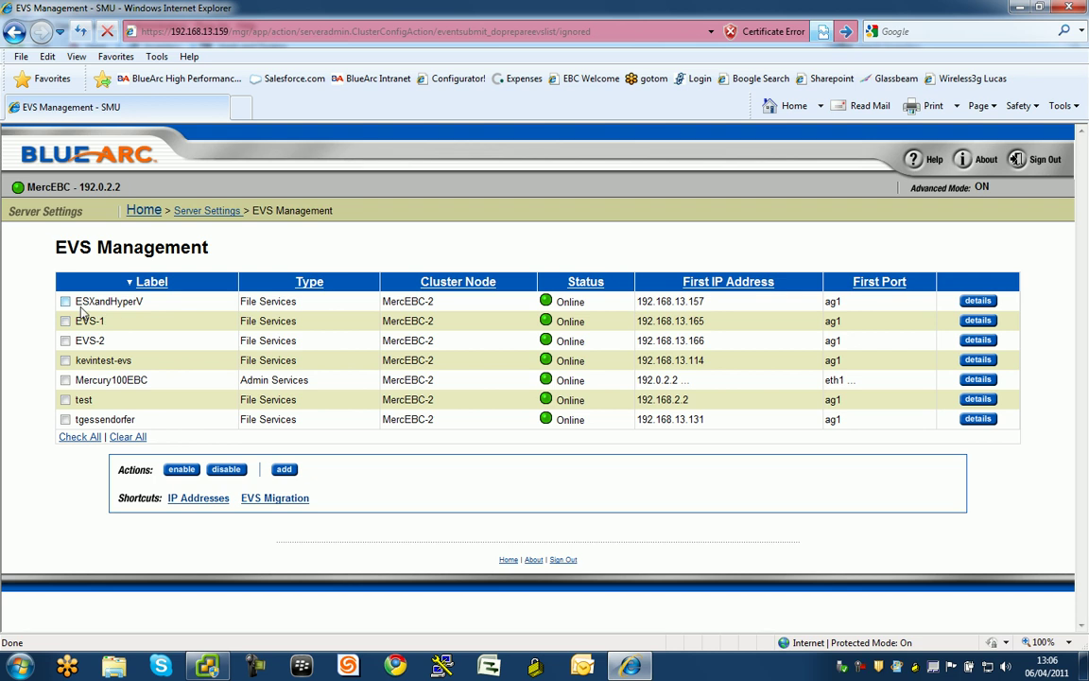
click(141, 211)
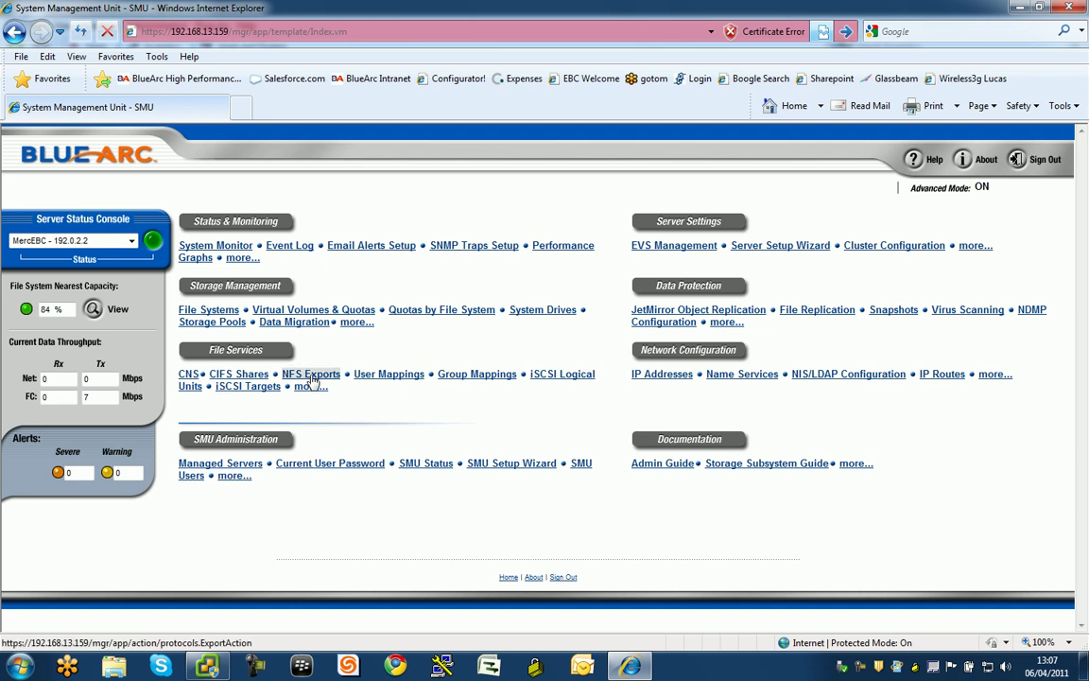
click(320, 375)
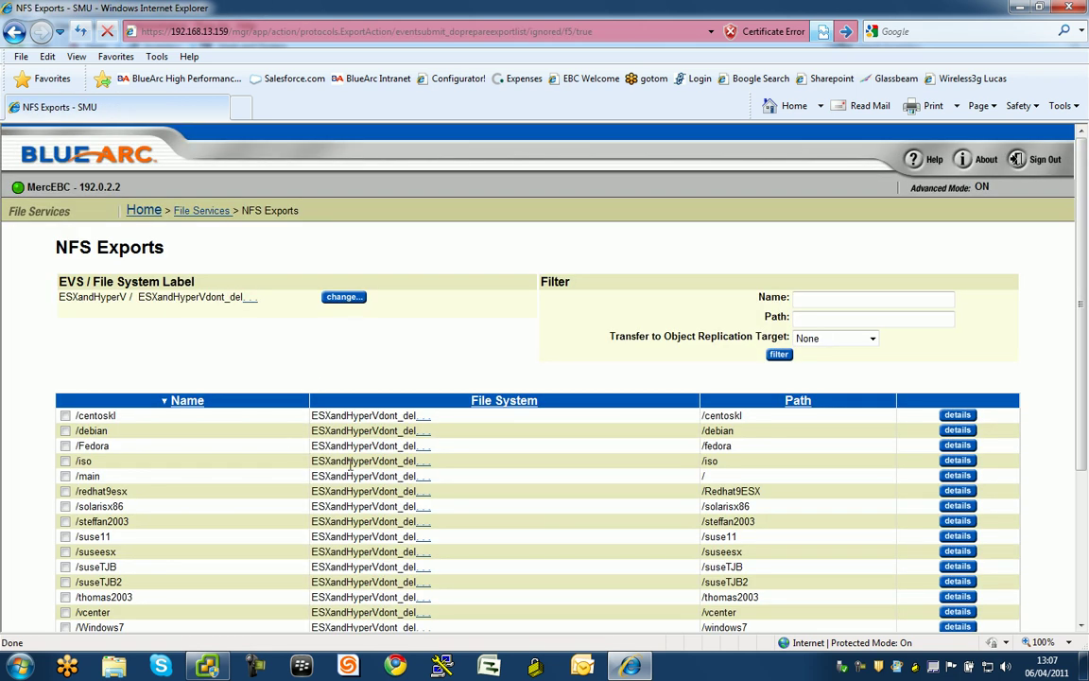
scroll(189, 397, down, 3)
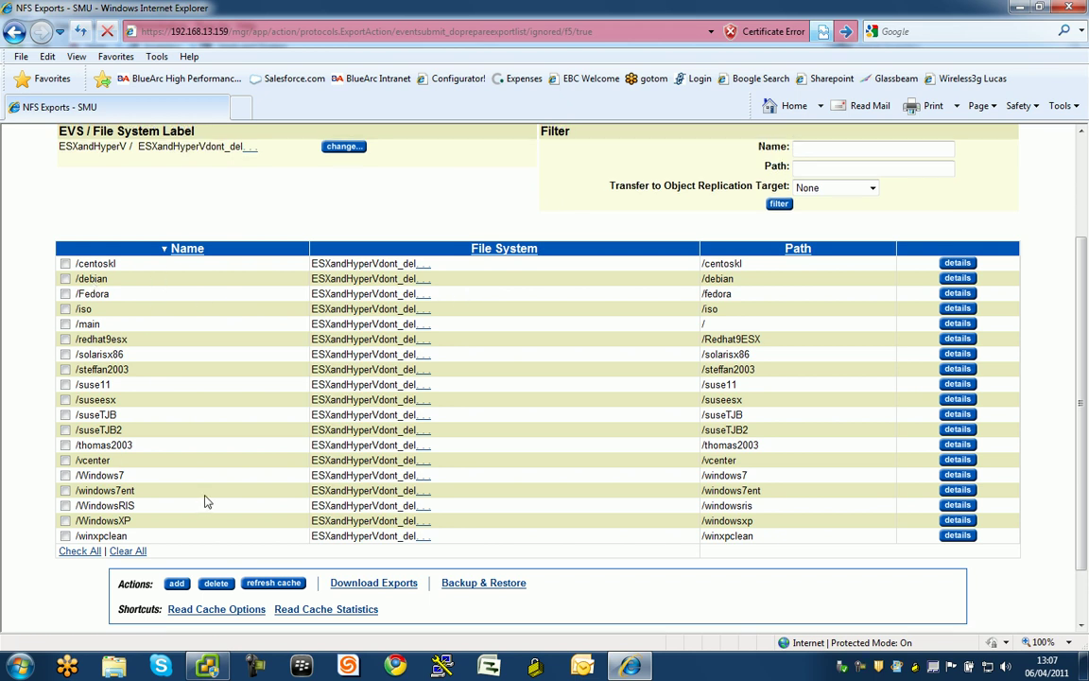
scroll(207, 499, up, 2)
scroll(207, 499, up, 2)
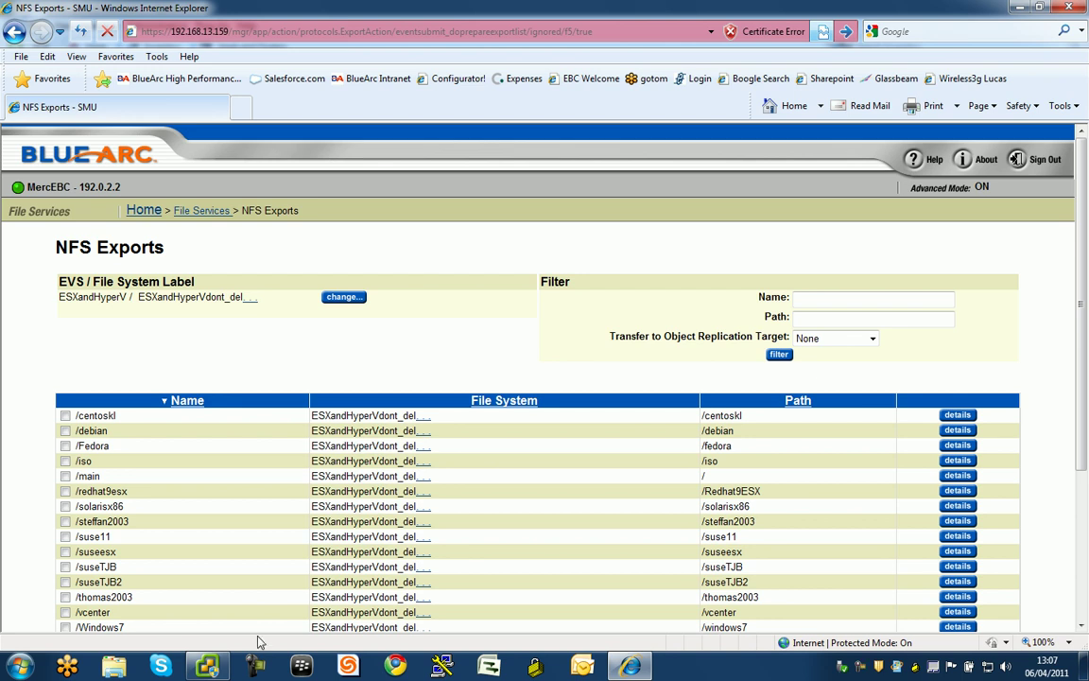
Step: In vSphere Client, browse the GSUK_EBCvSphere datacenter and host esx.gsuk.bluearc.com, then return Home
click(201, 603)
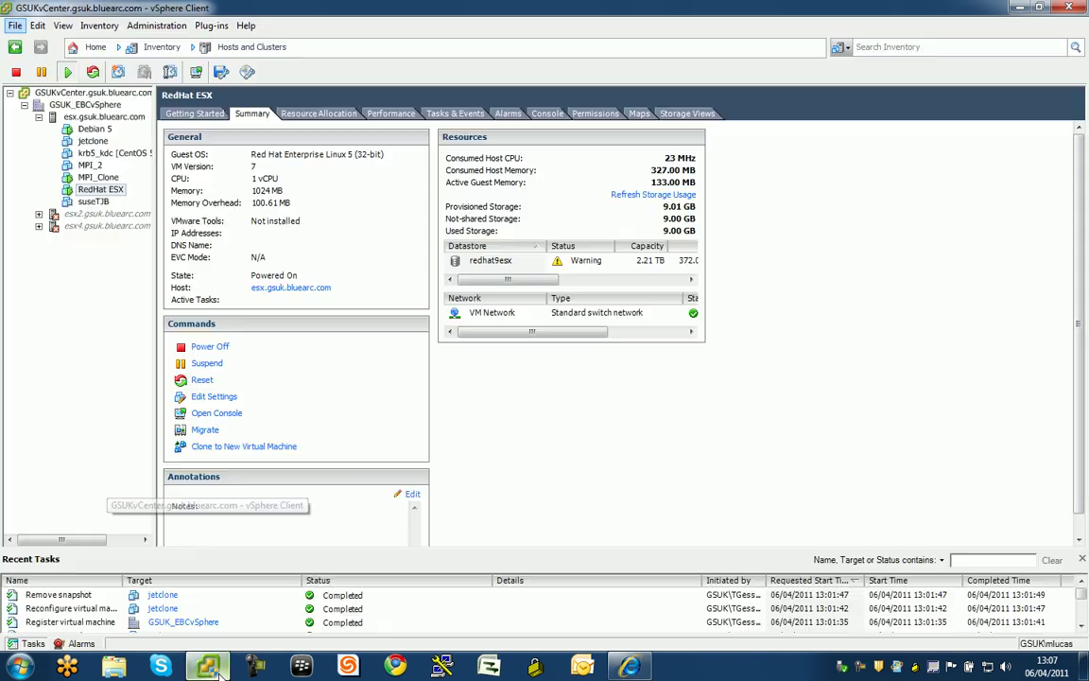
click(99, 105)
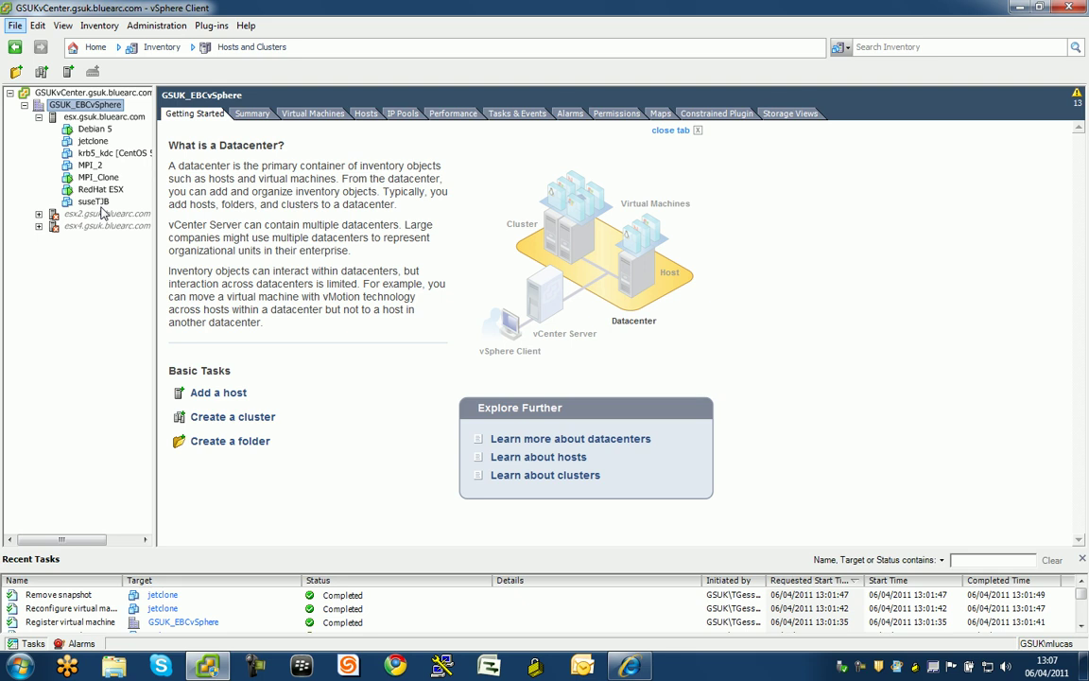
click(102, 116)
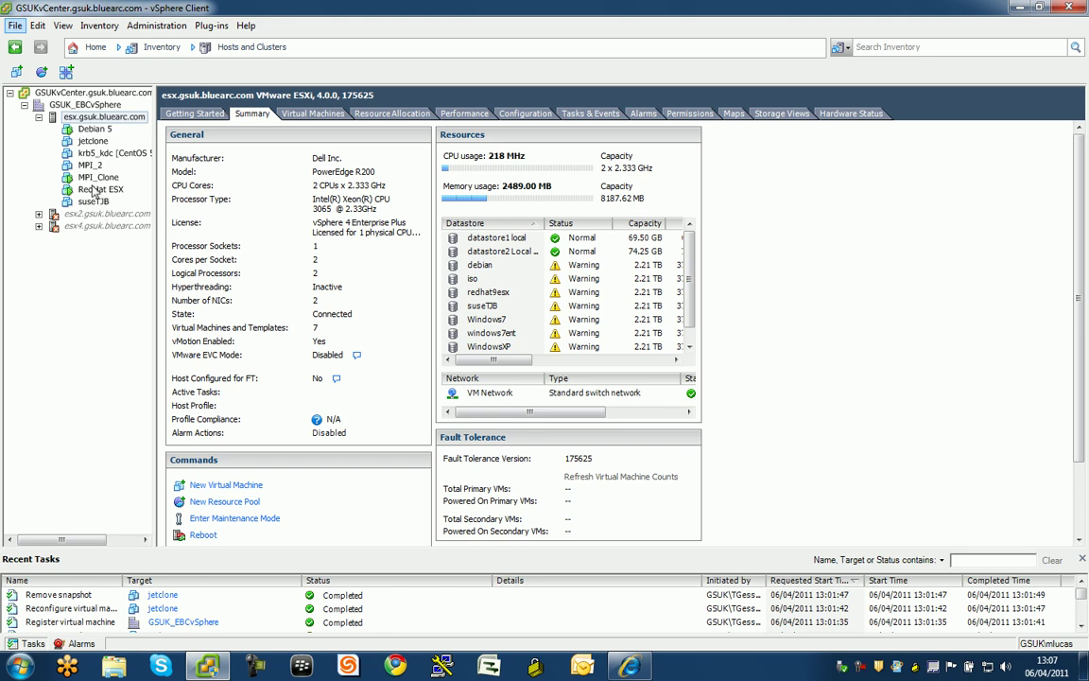
click(113, 93)
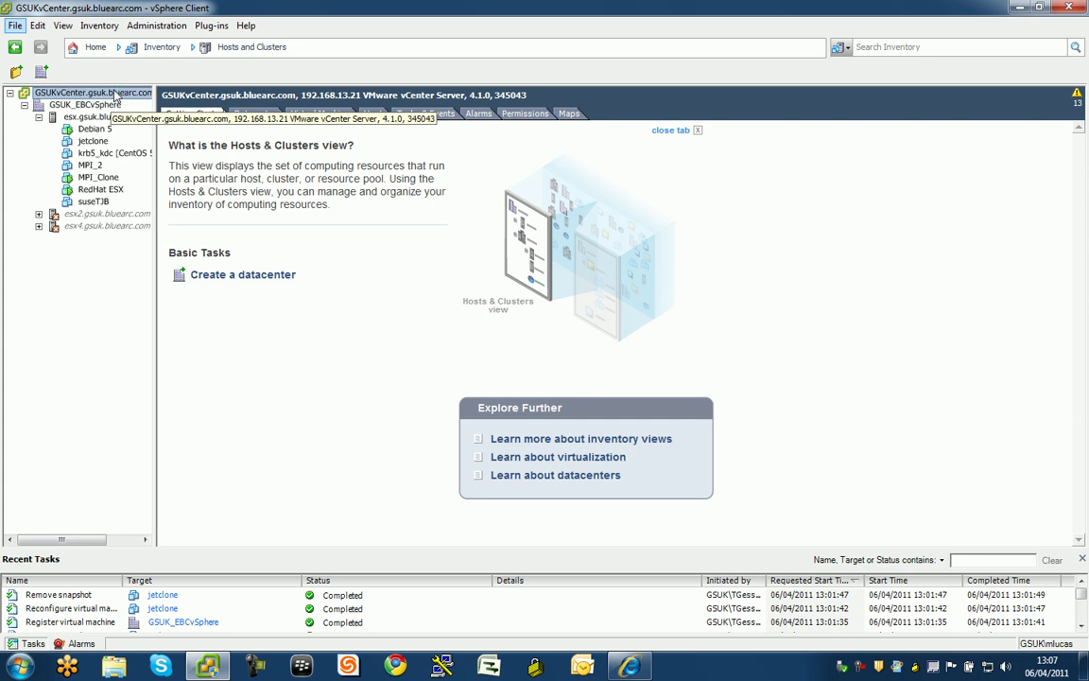
click(24, 105)
click(93, 48)
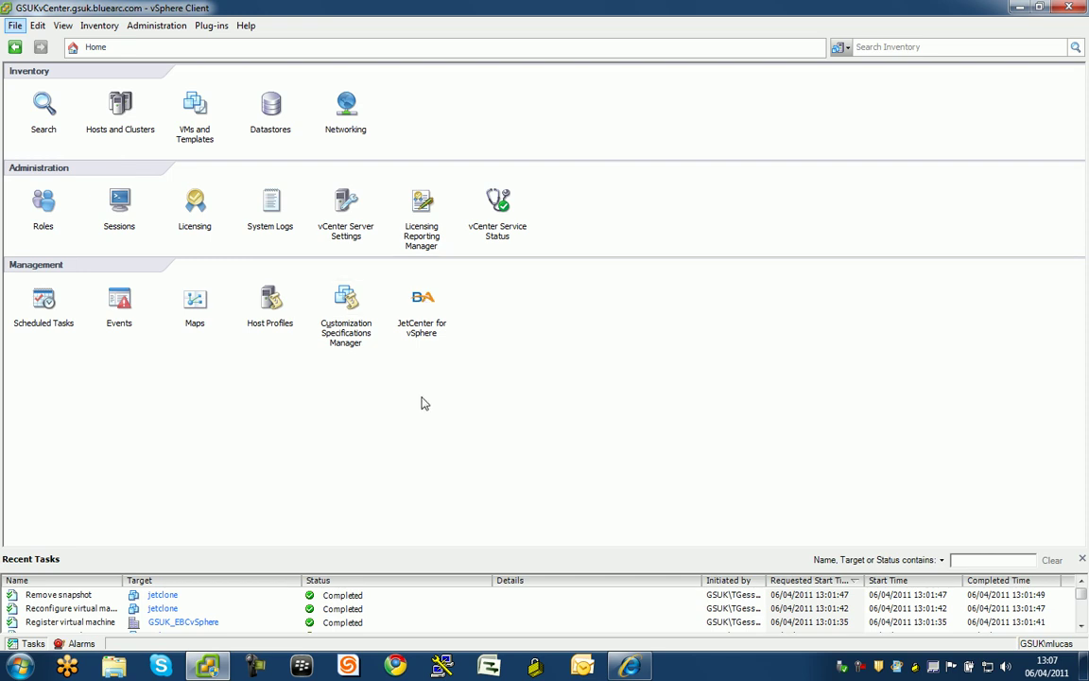
click(420, 305)
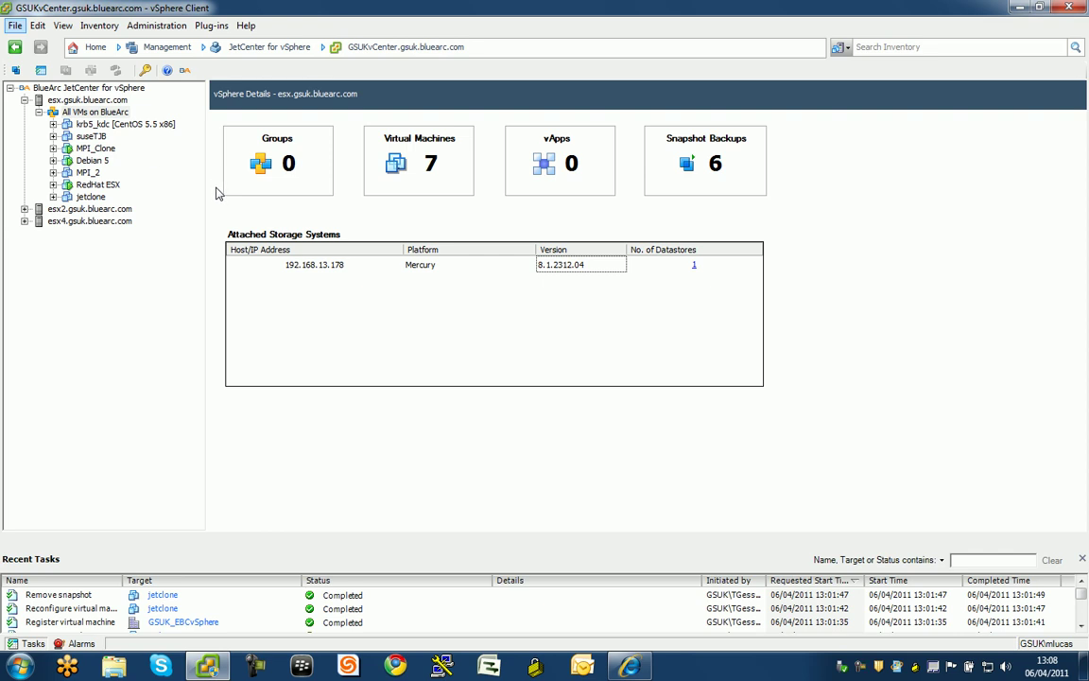
right_click(105, 123)
click(79, 306)
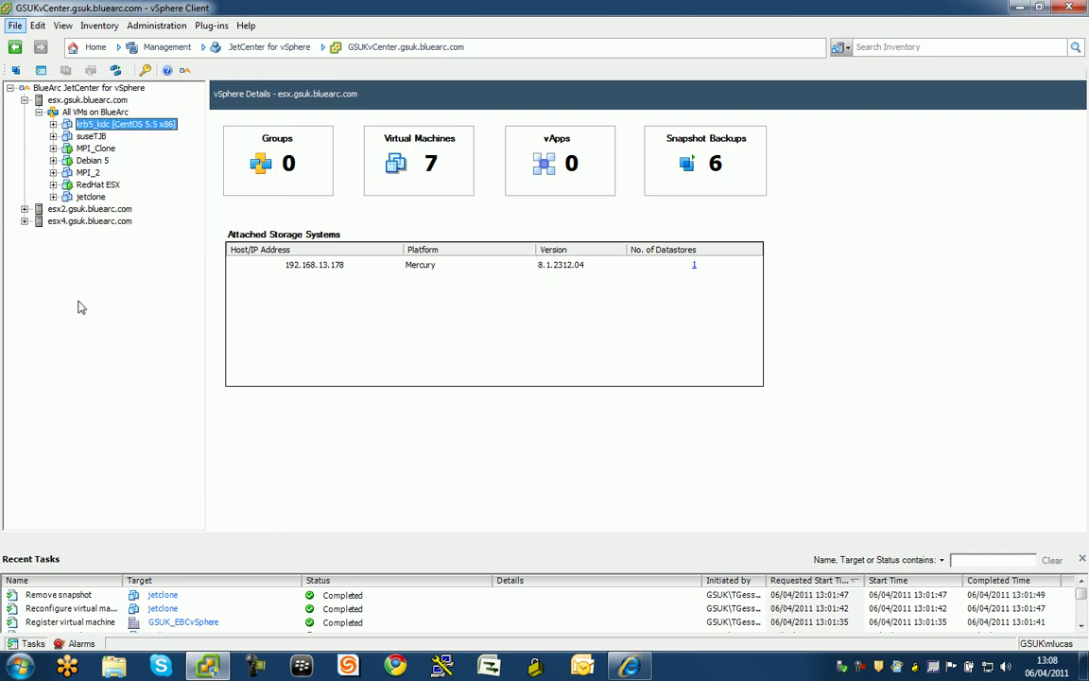
click(99, 113)
right_click(100, 113)
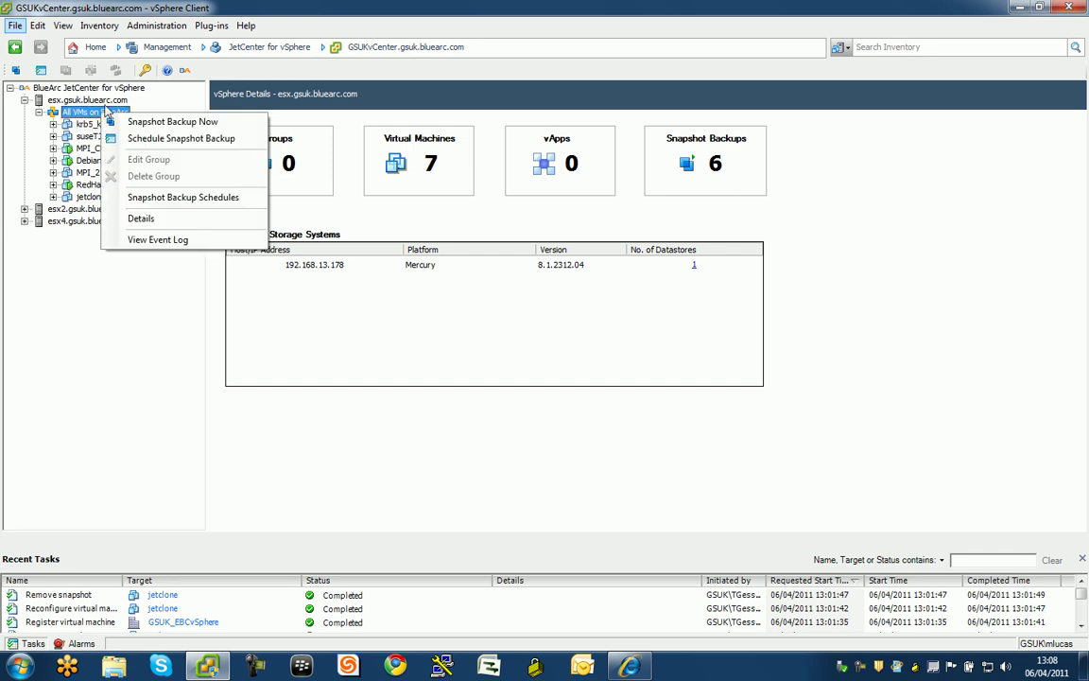
right_click(100, 103)
Step: Start a new JetCenter group named group2 with the description 'just two machines'
click(157, 115)
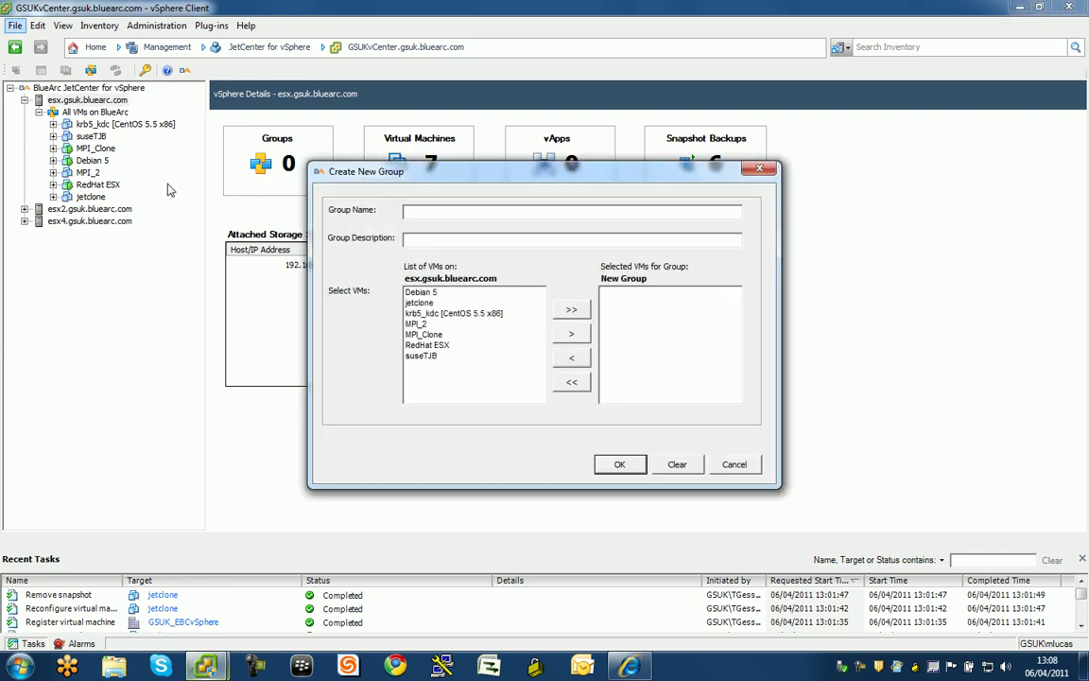
text(ggroup2)
click(478, 240)
text(just two machines)
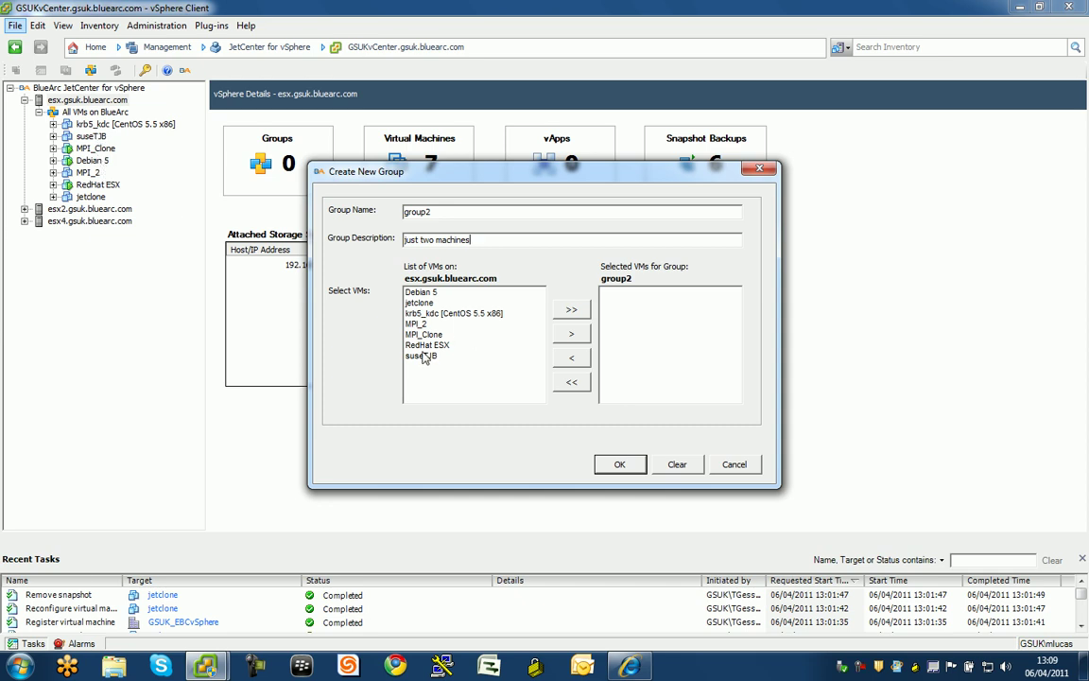
Step: Add Debian 5 and RedHat ESX to group2 and create the group
click(422, 292)
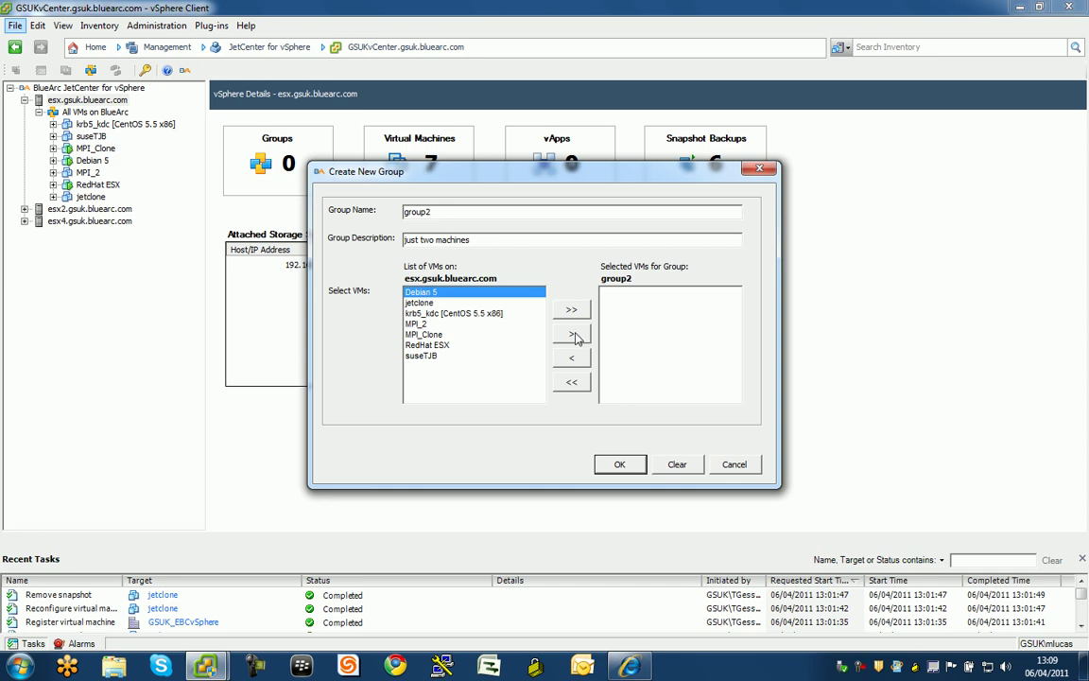
click(571, 332)
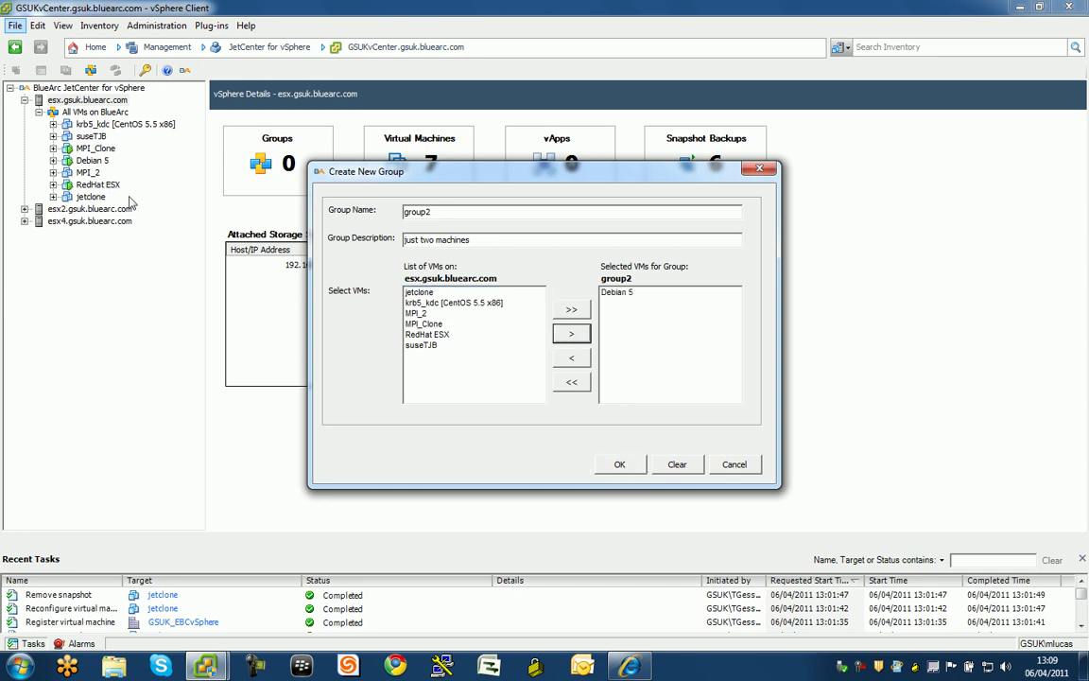
click(430, 335)
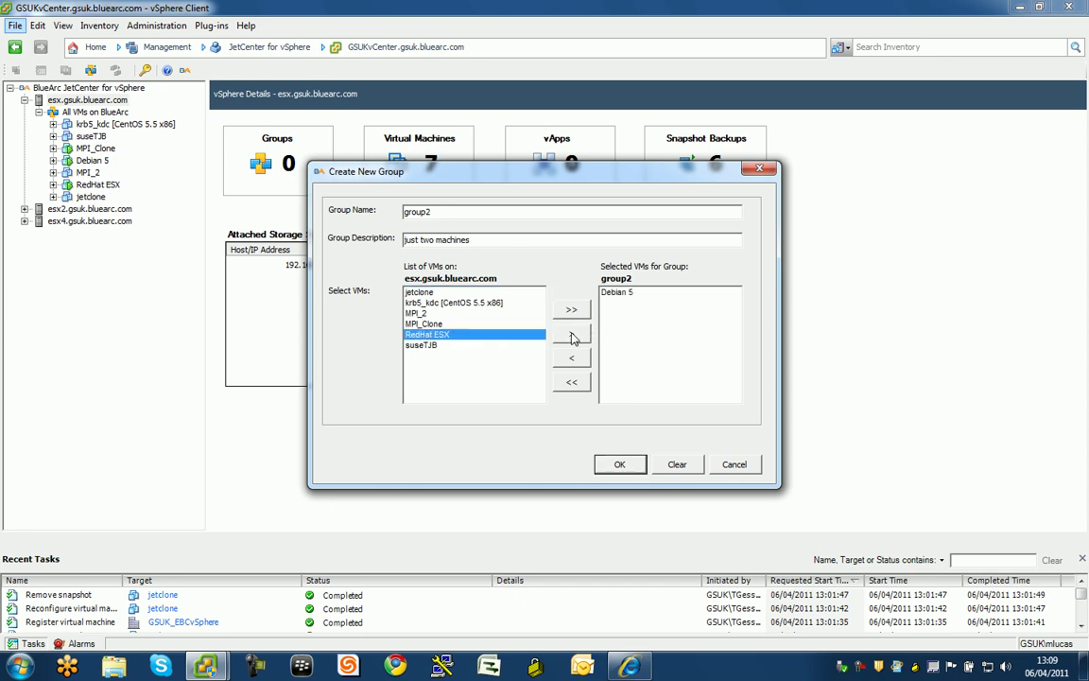
click(574, 331)
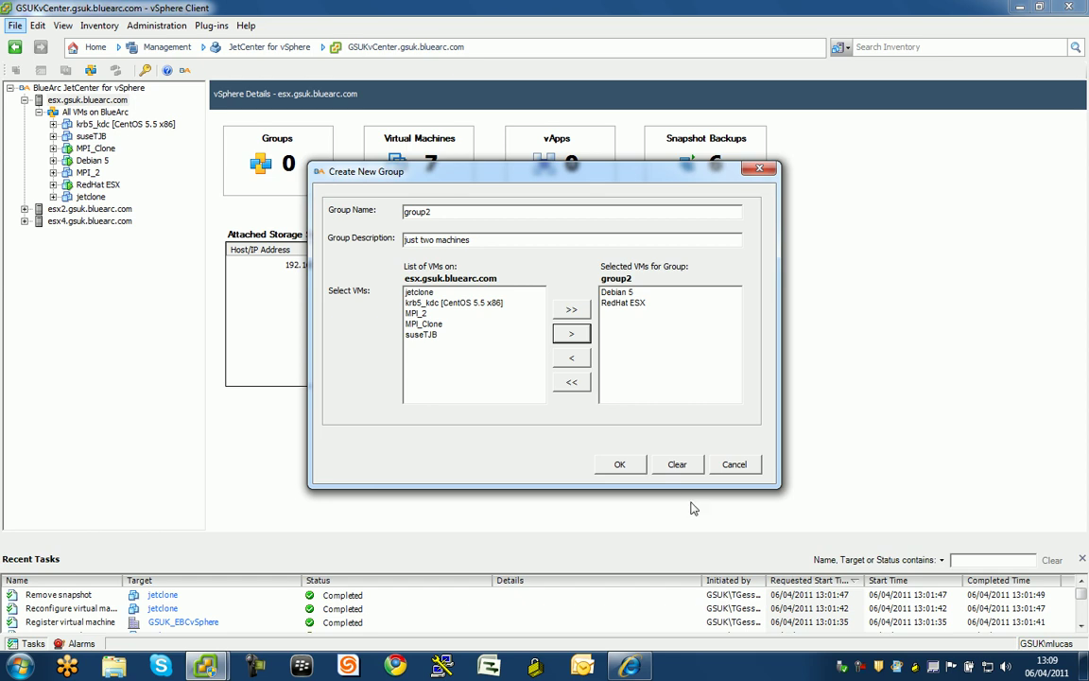
click(635, 465)
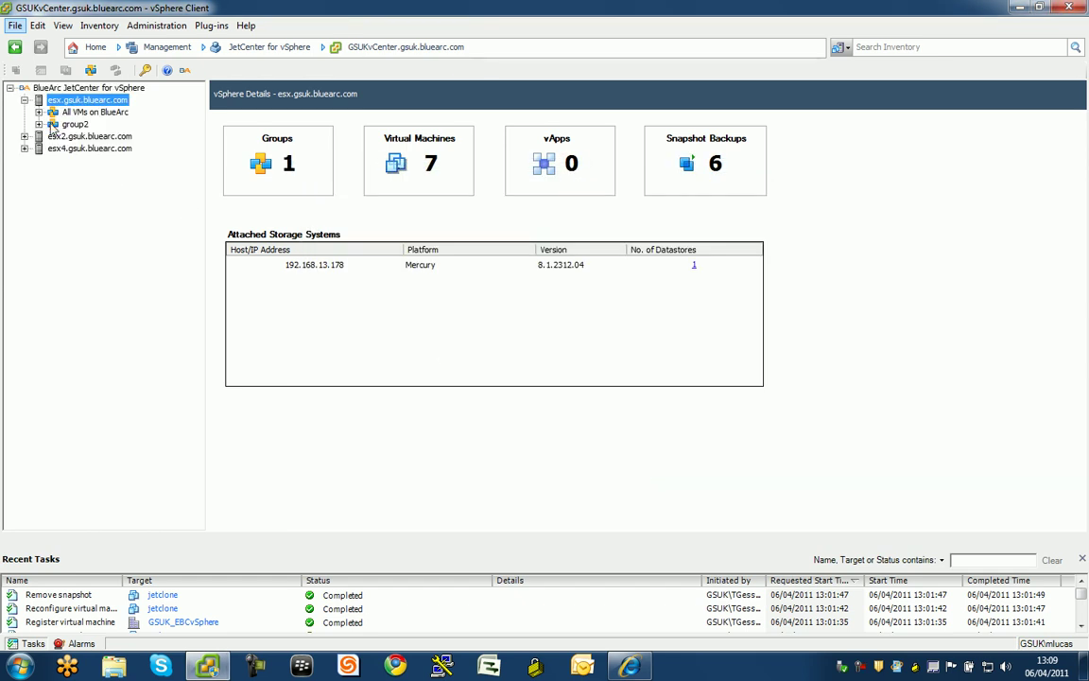
Step: Run a group2 snapshot backup 'backup1', described 'my demo', keeping 4 backups
click(39, 125)
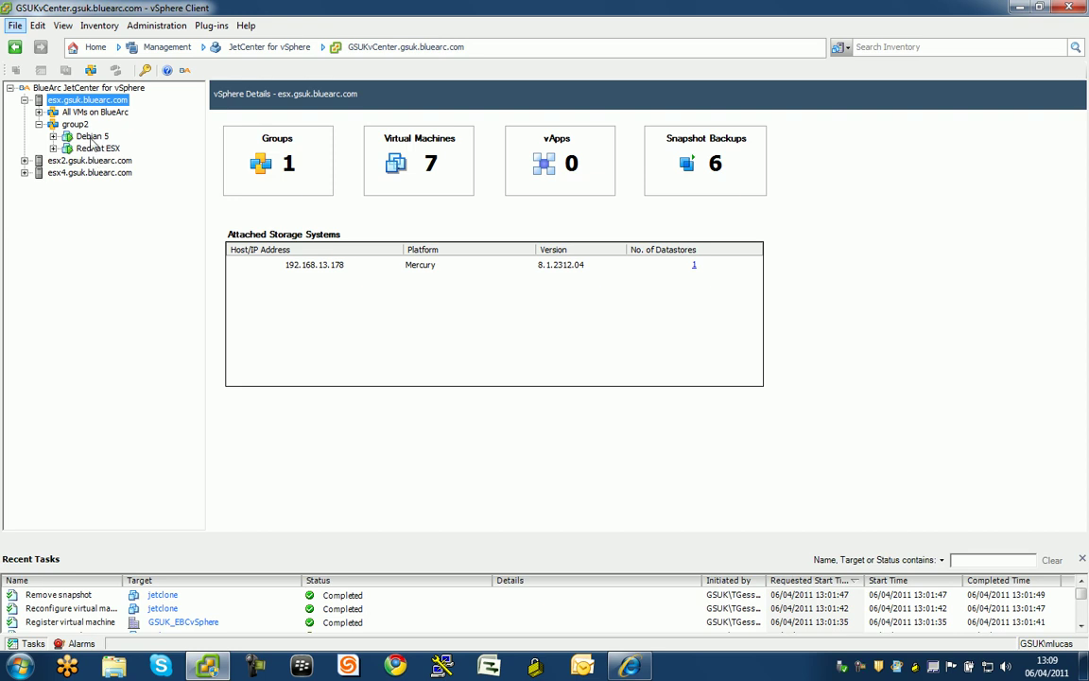
right_click(75, 126)
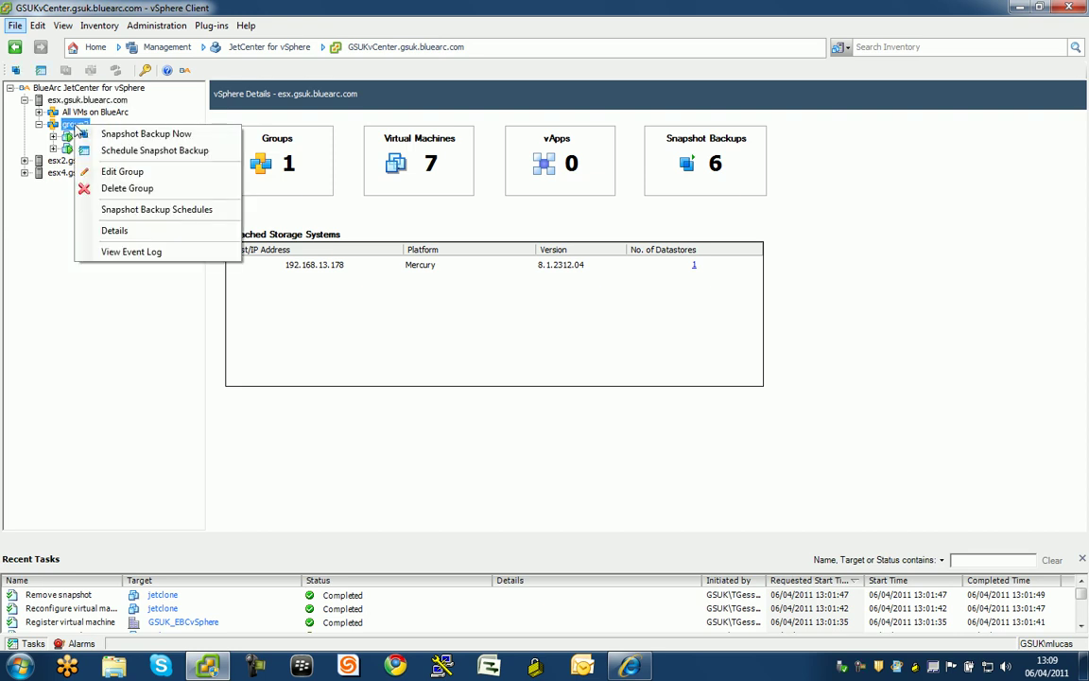
click(151, 134)
text(backup1)
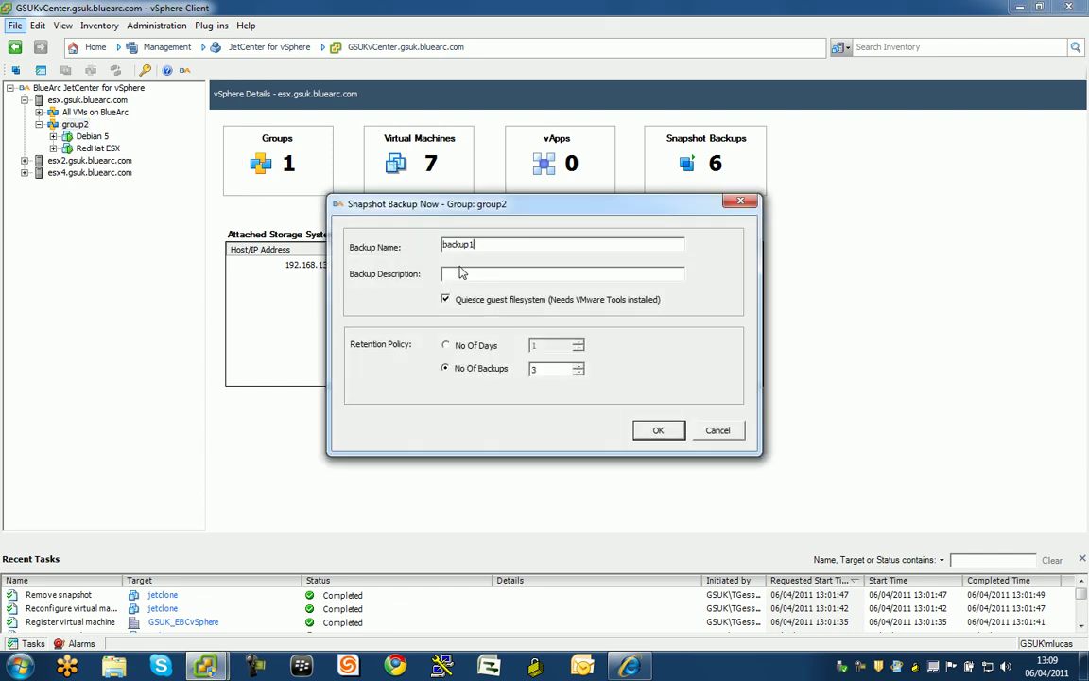
click(456, 276)
text(my demo)
click(577, 366)
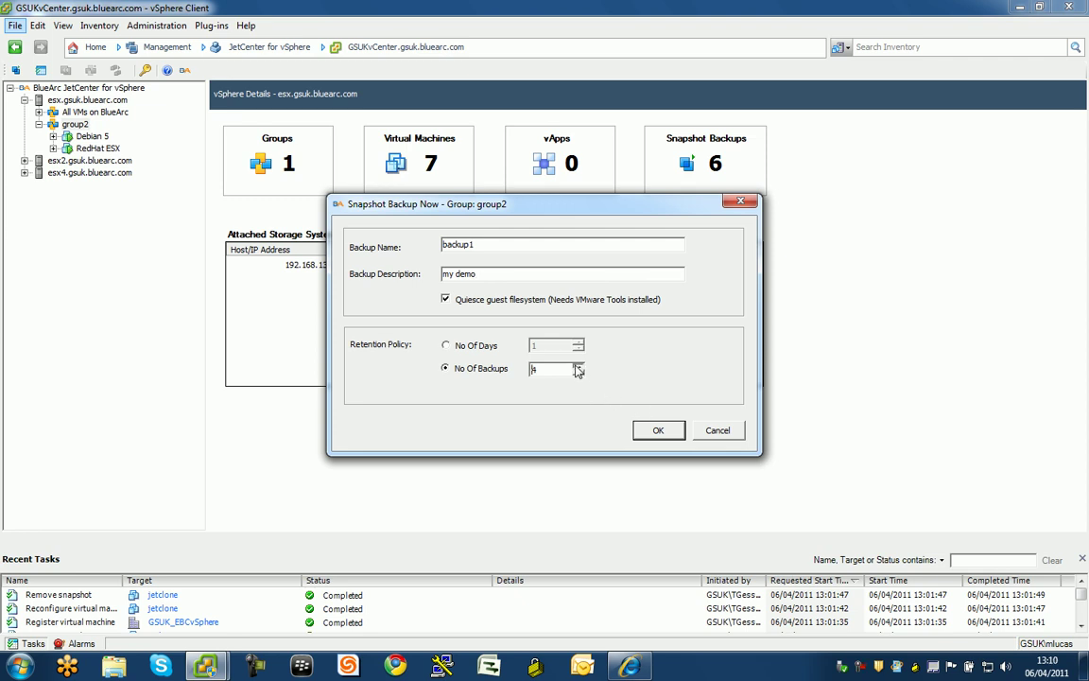
click(658, 432)
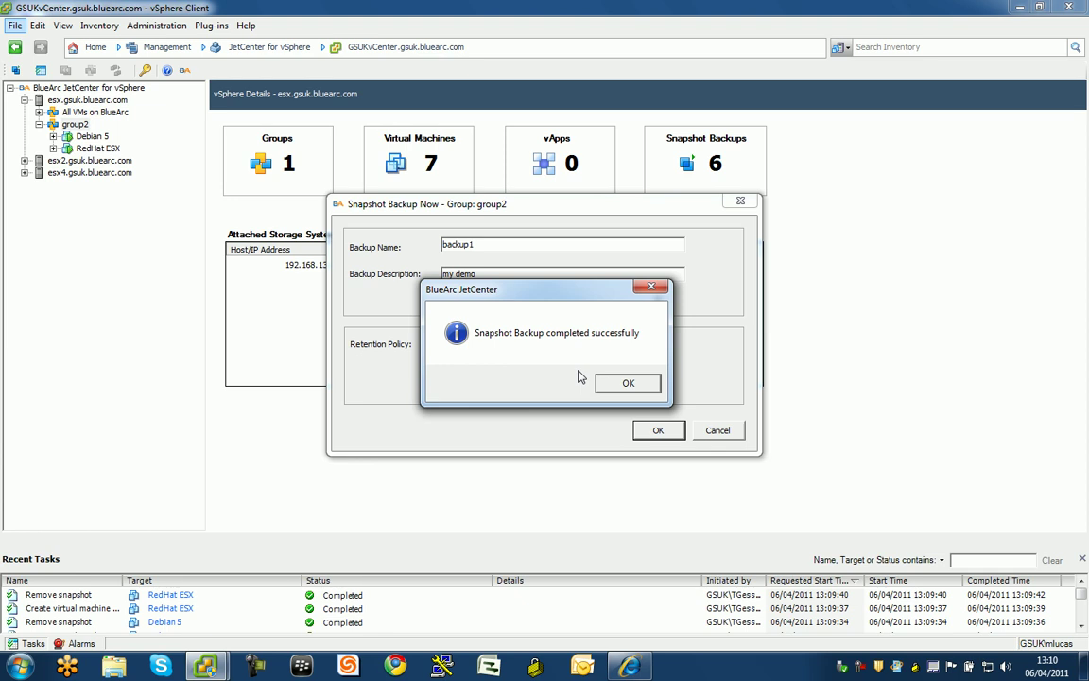
click(628, 382)
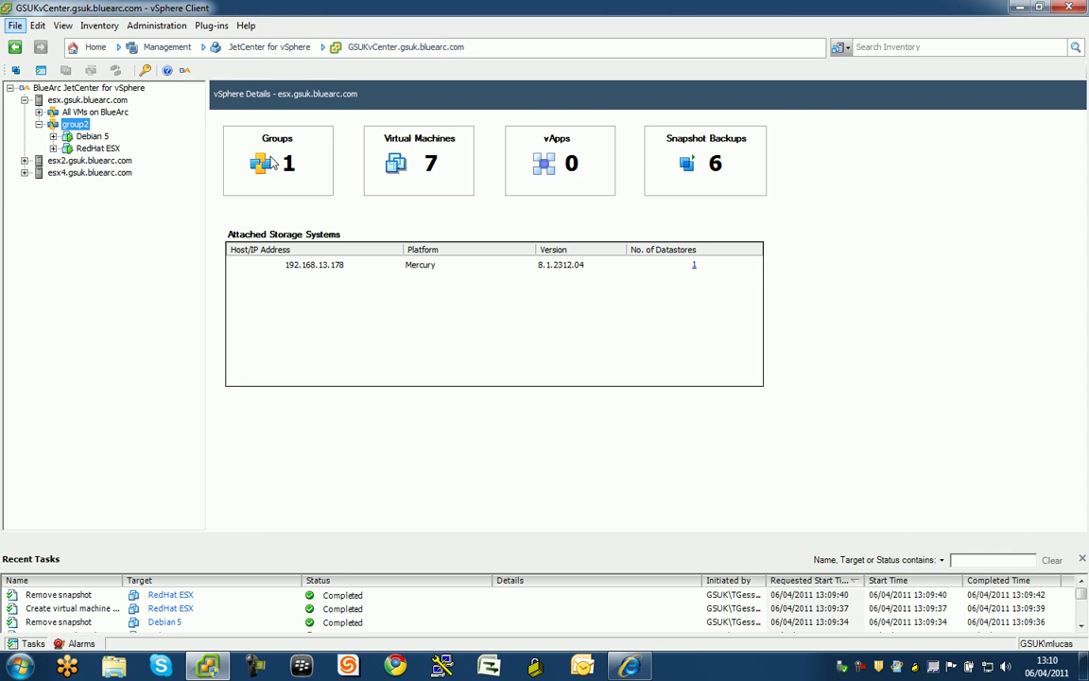
Step: Expand Debian 5 and RedHat ESX to reveal their backup1 snapshots
click(92, 137)
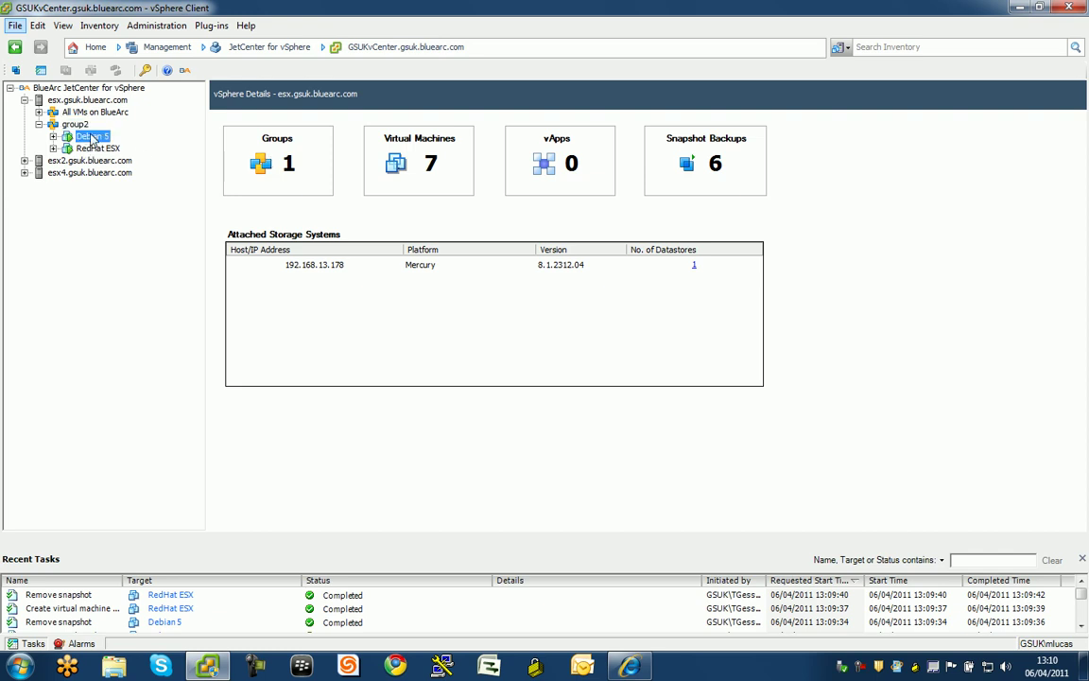
right_click(92, 139)
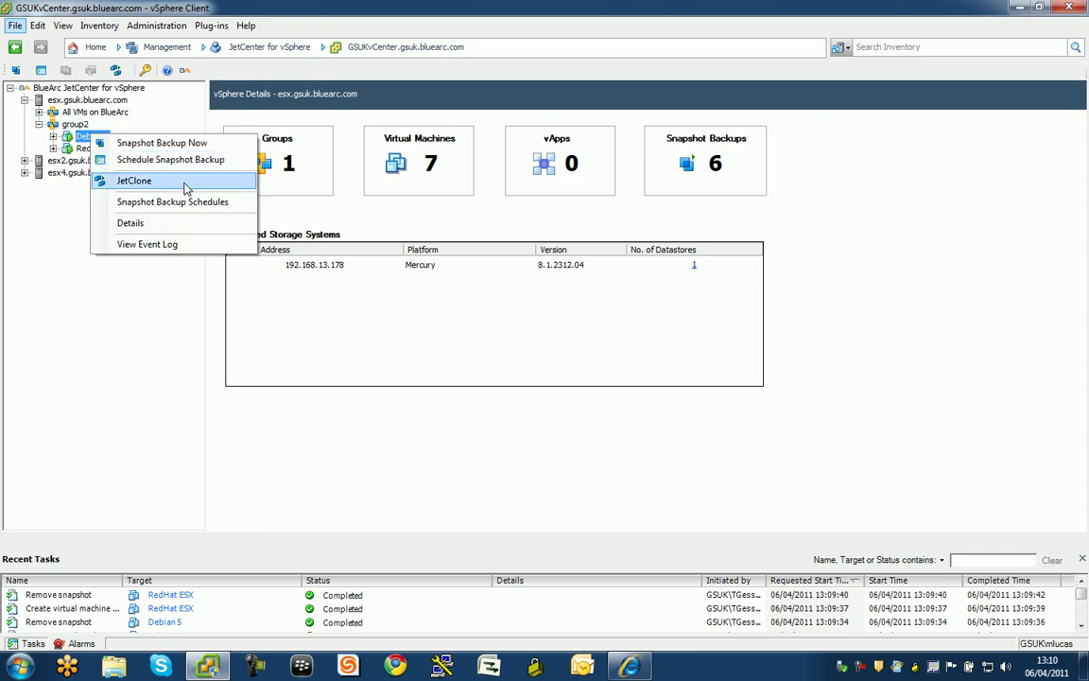
click(115, 286)
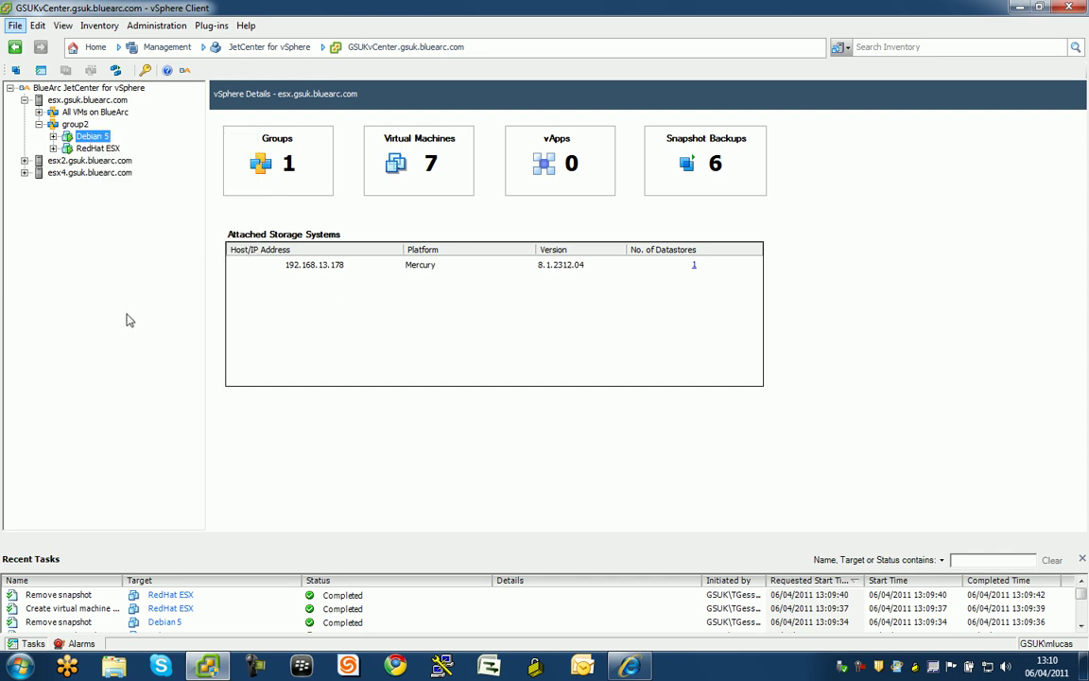
click(53, 136)
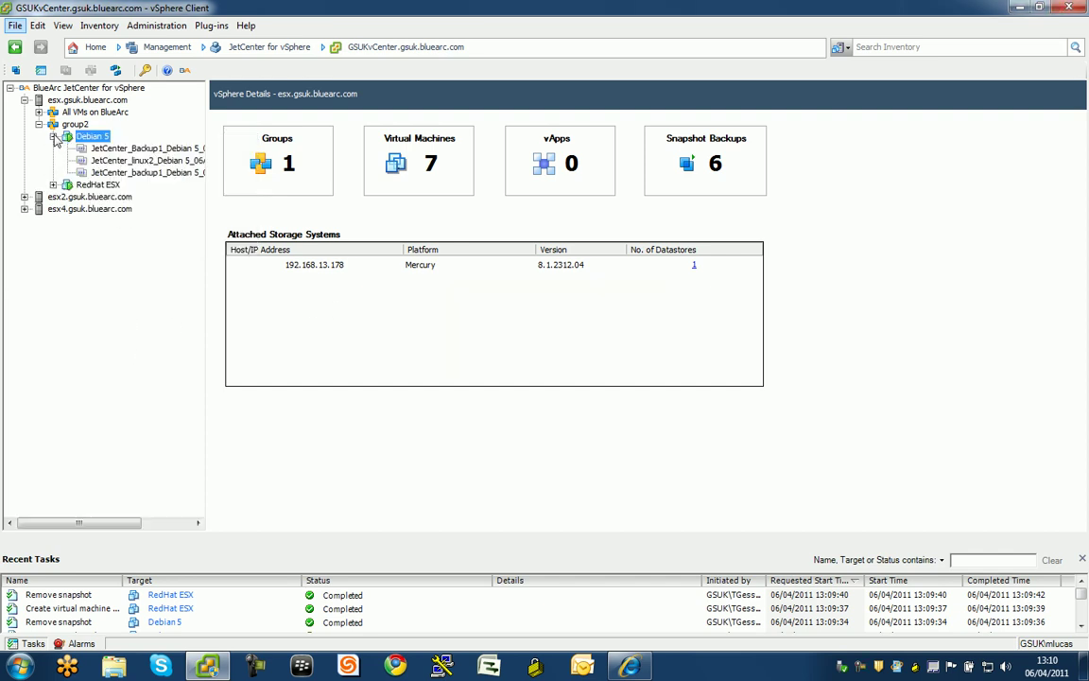
click(53, 185)
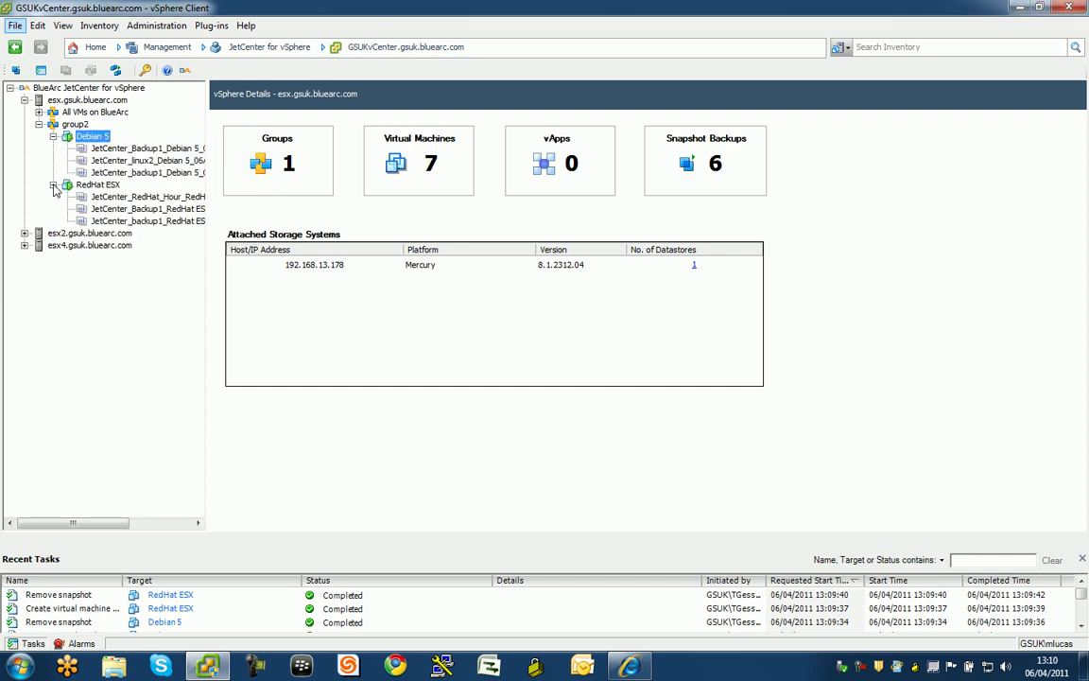
right_click(174, 222)
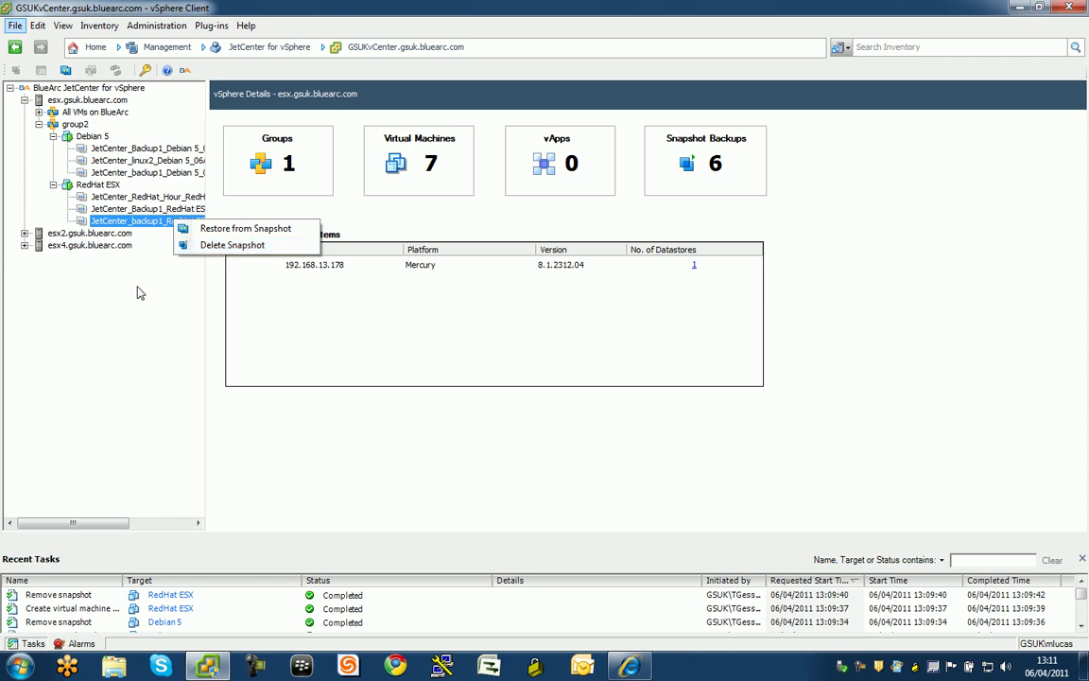
click(163, 194)
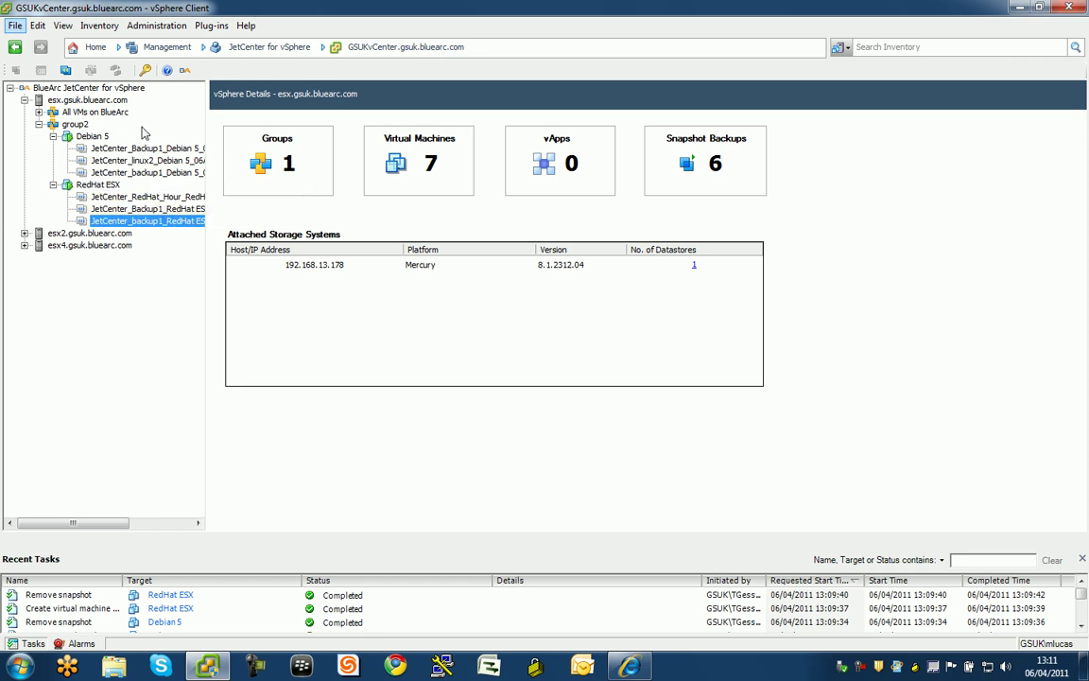
Step: Back up RedHat ESX alone as snapshot 'justone', described 'on it own'
right_click(96, 184)
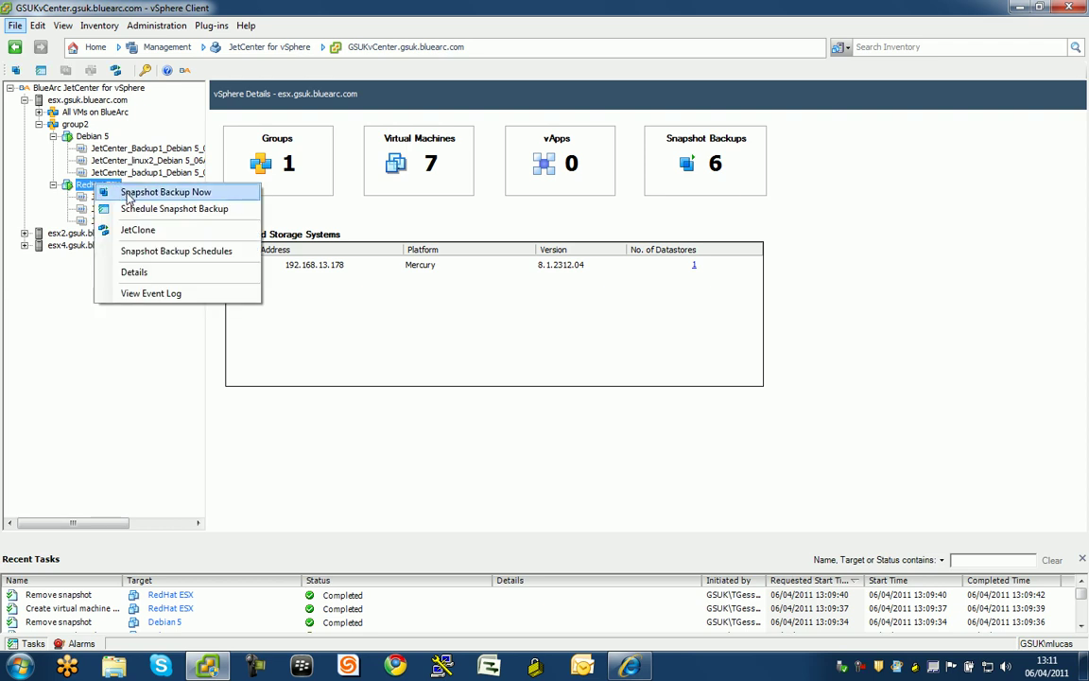
click(129, 195)
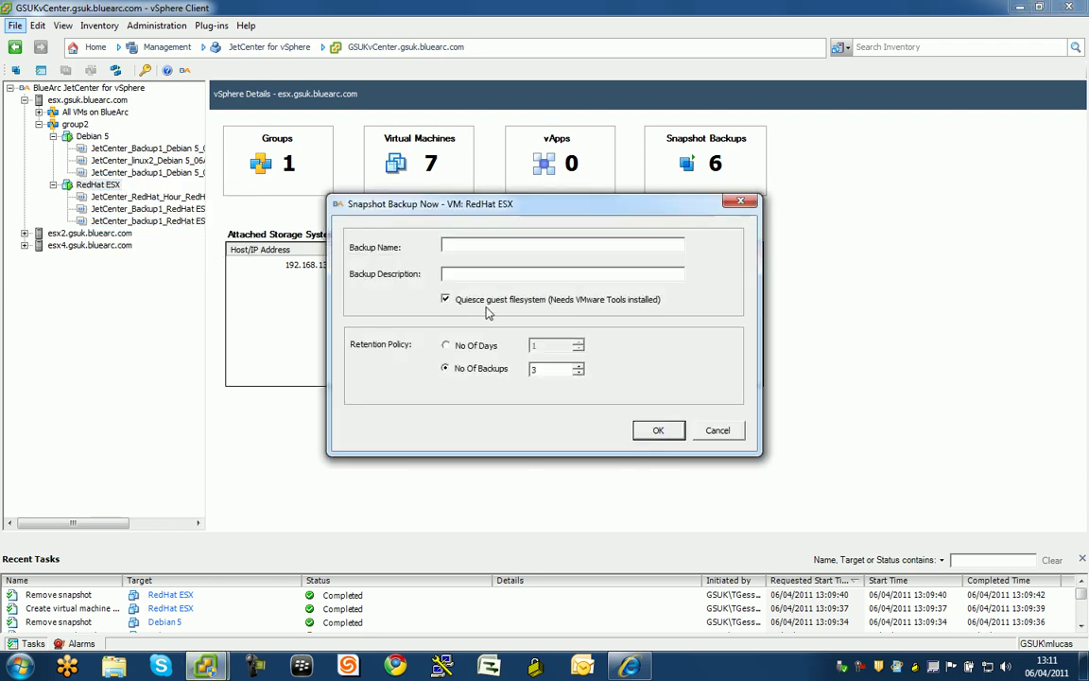
text(justone)
click(462, 272)
text(on it )
text( own)
click(659, 430)
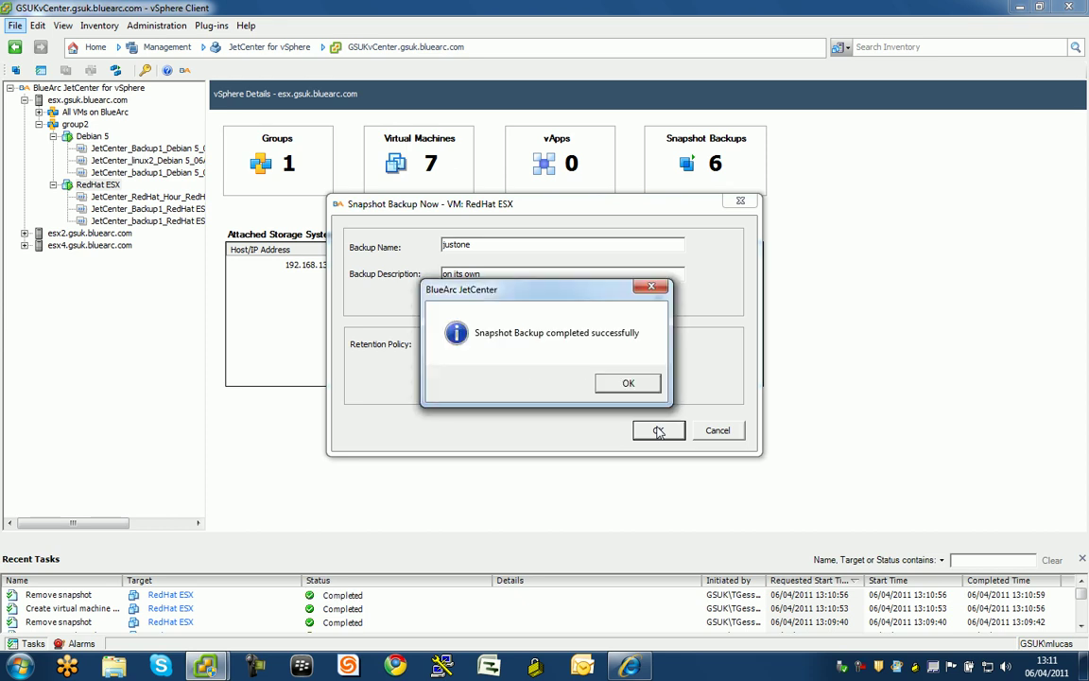
click(622, 391)
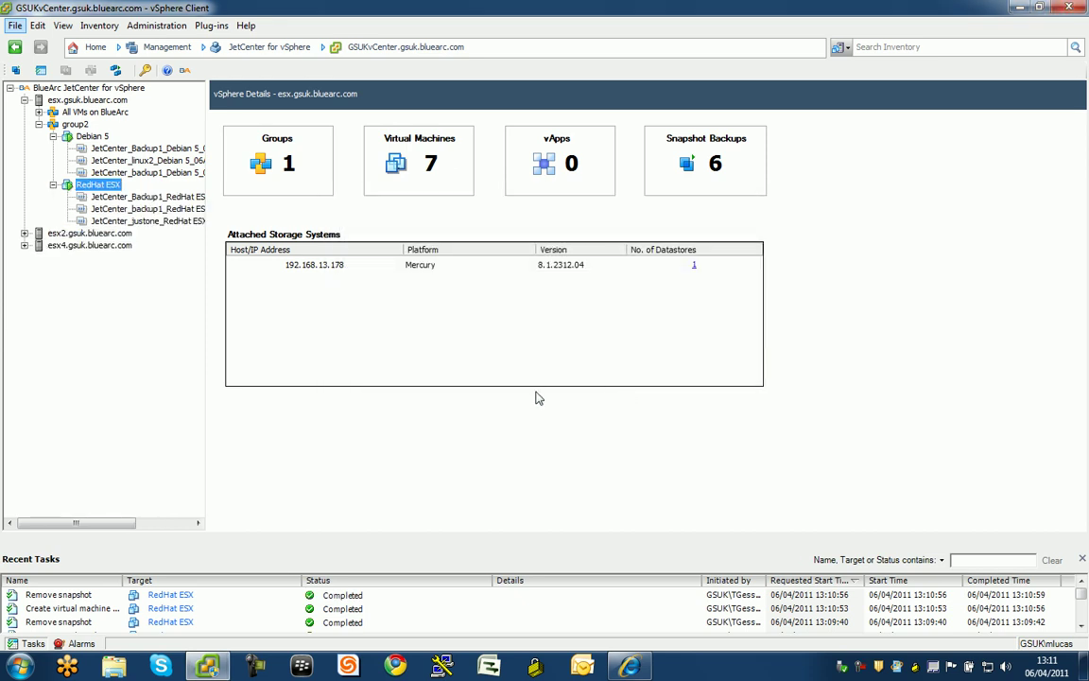
Step: Check the justone snapshot's actions under RedHat ESX, then select group2
right_click(157, 221)
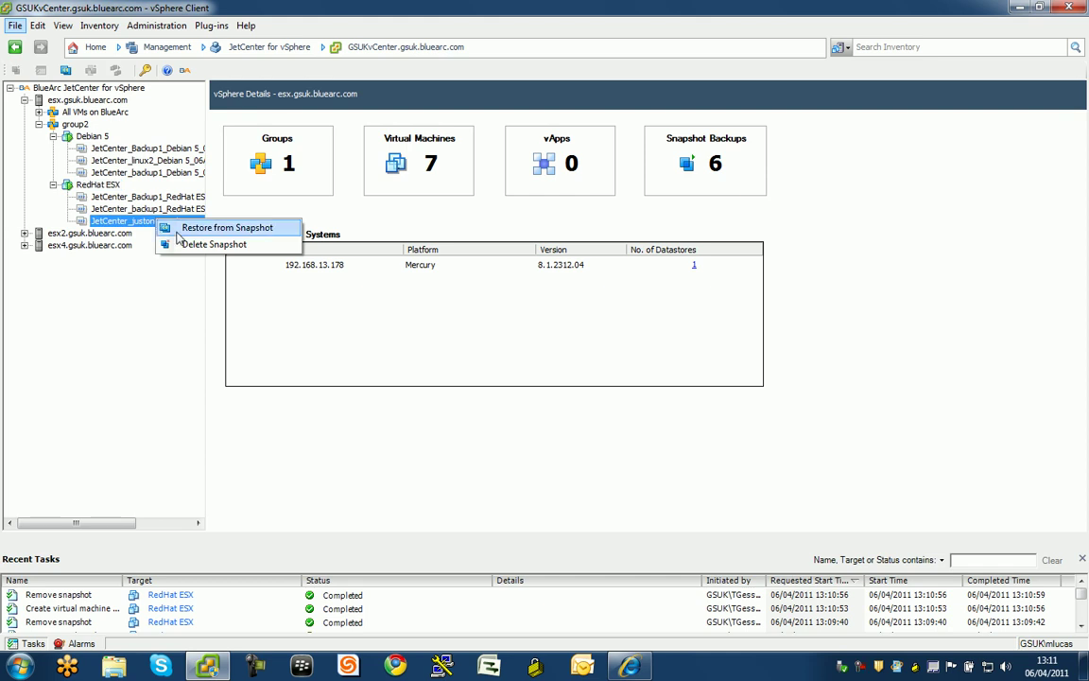
click(161, 317)
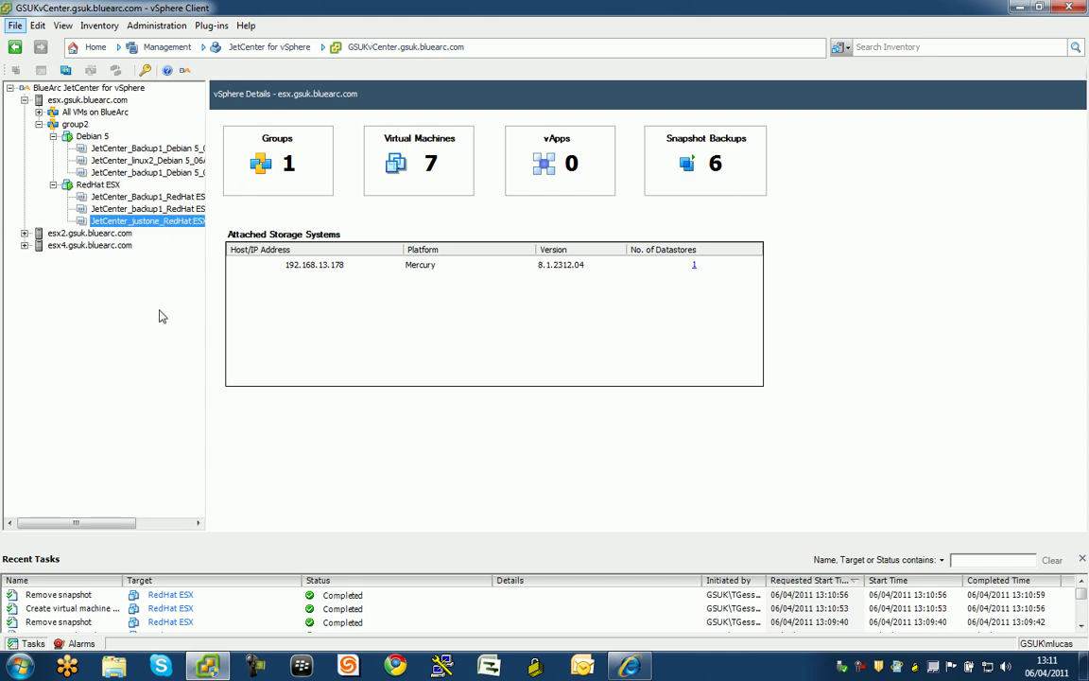
click(63, 124)
Step: Try scheduling a recurring group2 backup starting 6 April 2011, then cancel it unsaved
right_click(63, 125)
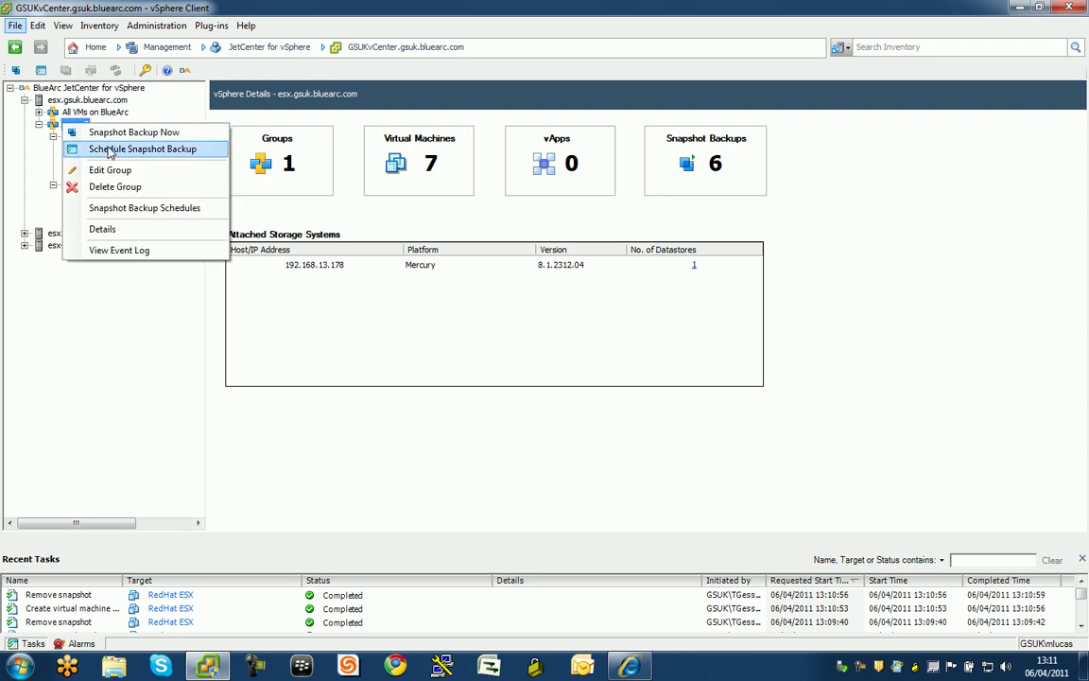
click(108, 151)
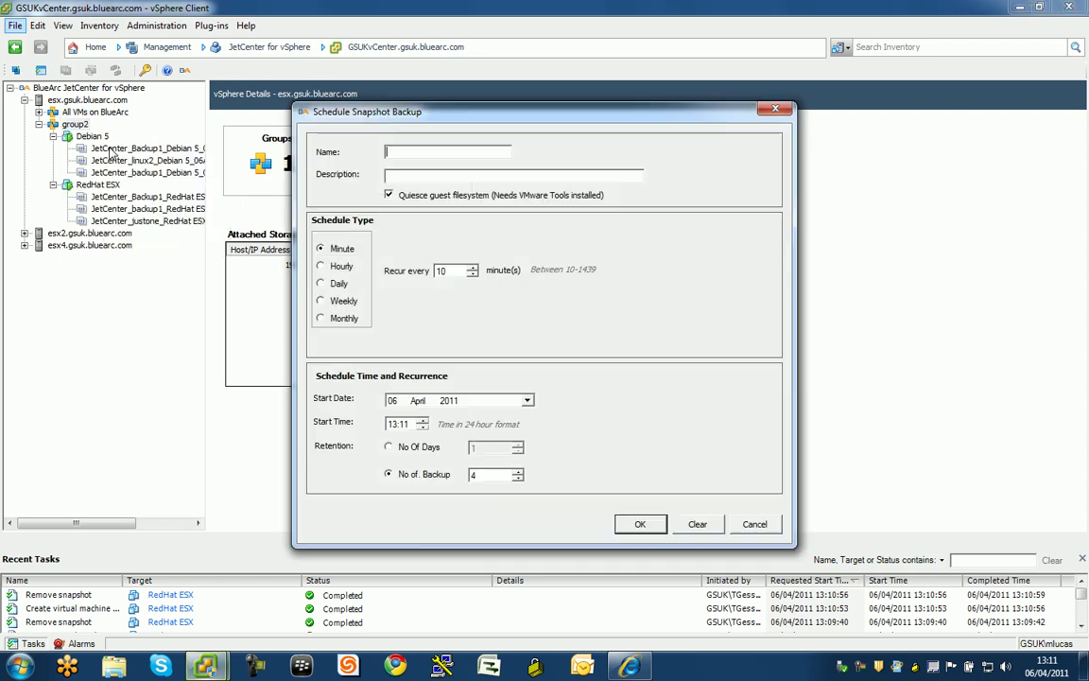
click(434, 151)
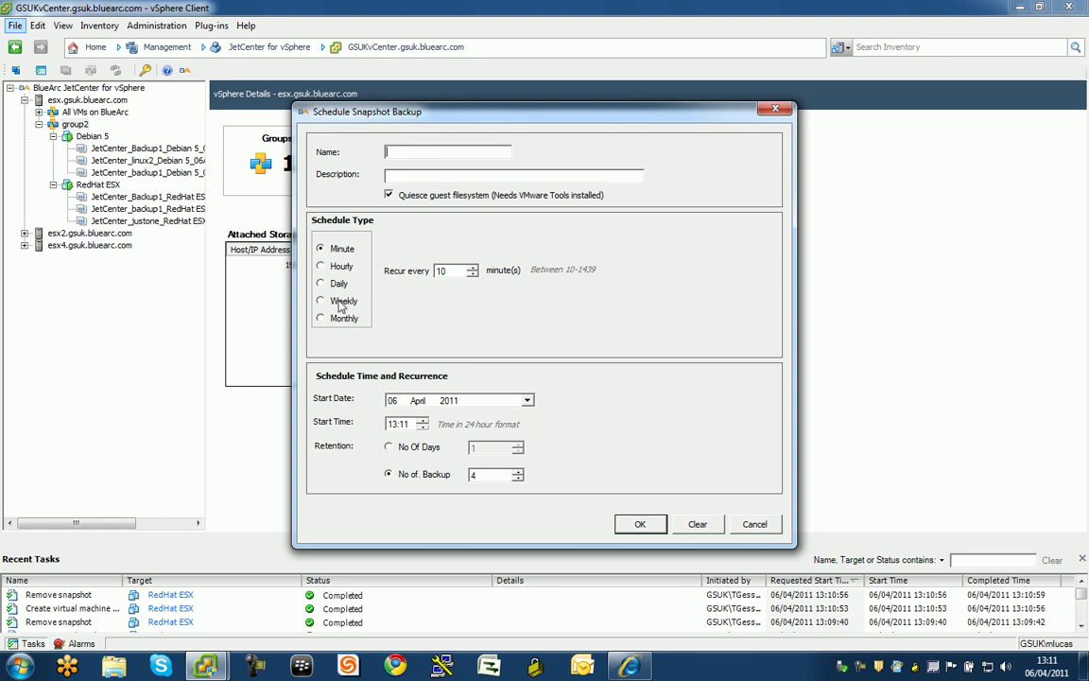
click(468, 400)
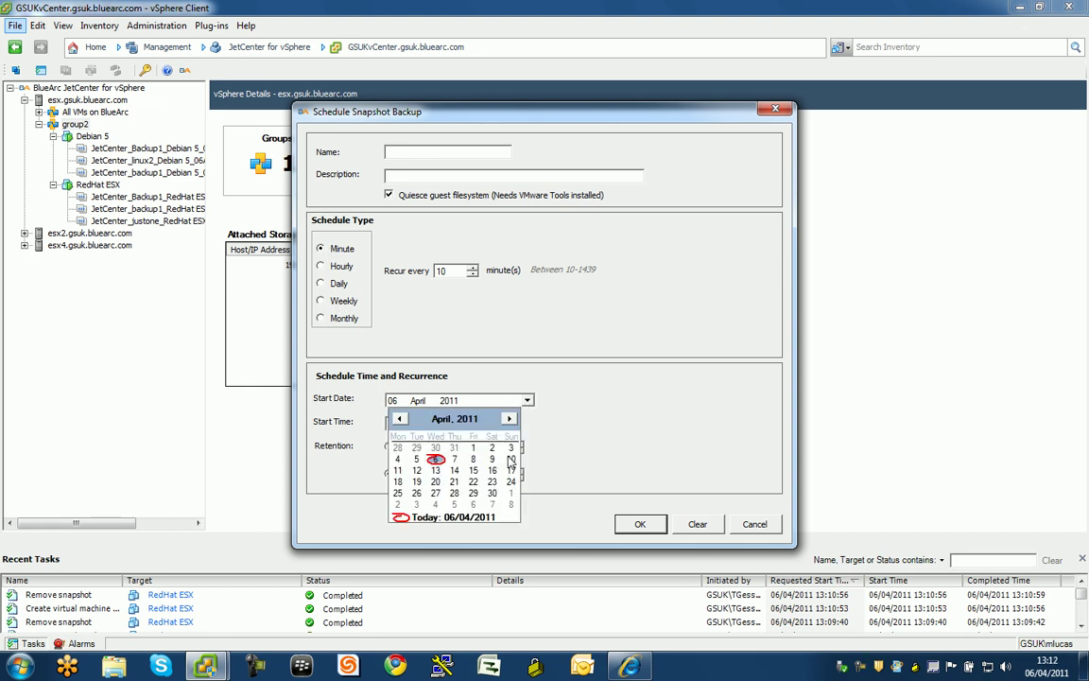
click(435, 458)
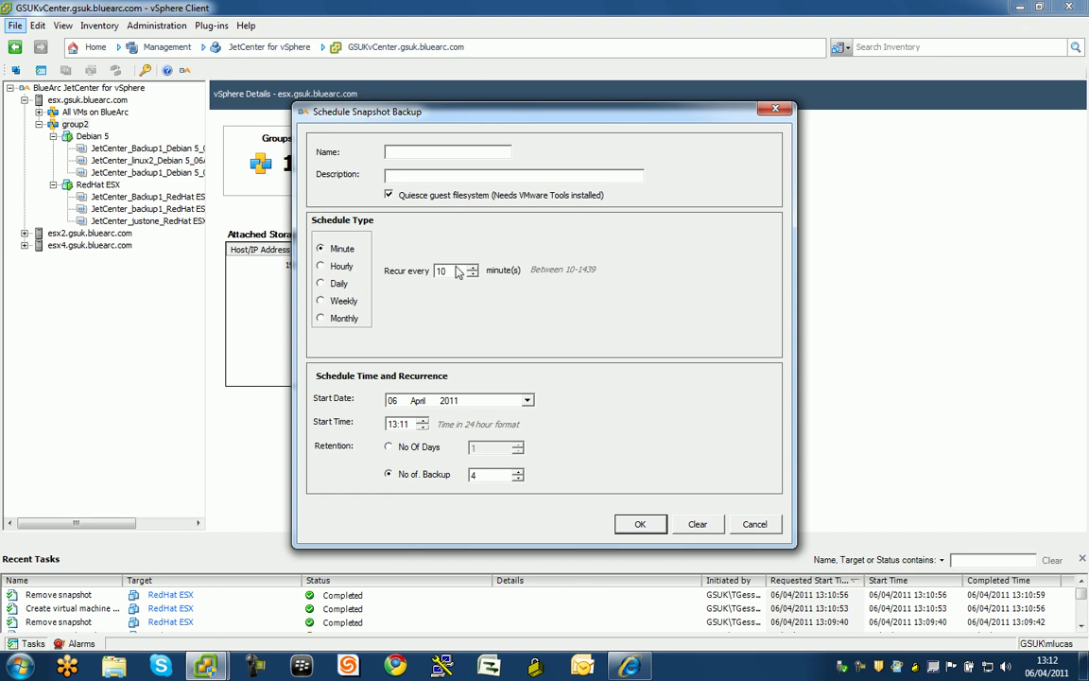
click(639, 524)
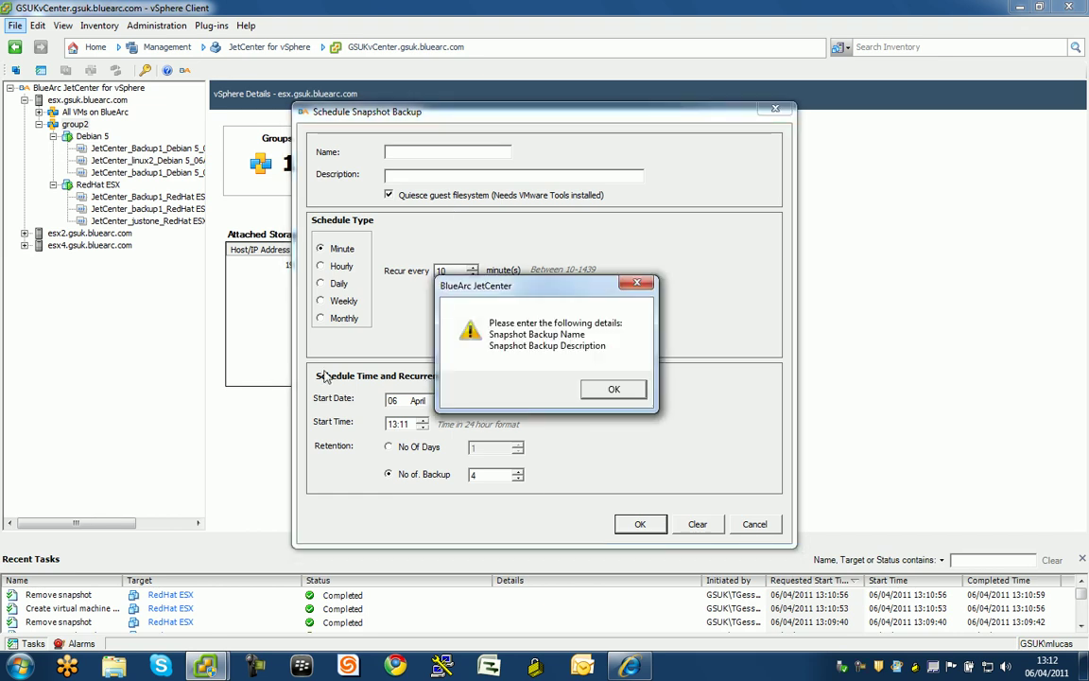
click(610, 386)
click(743, 527)
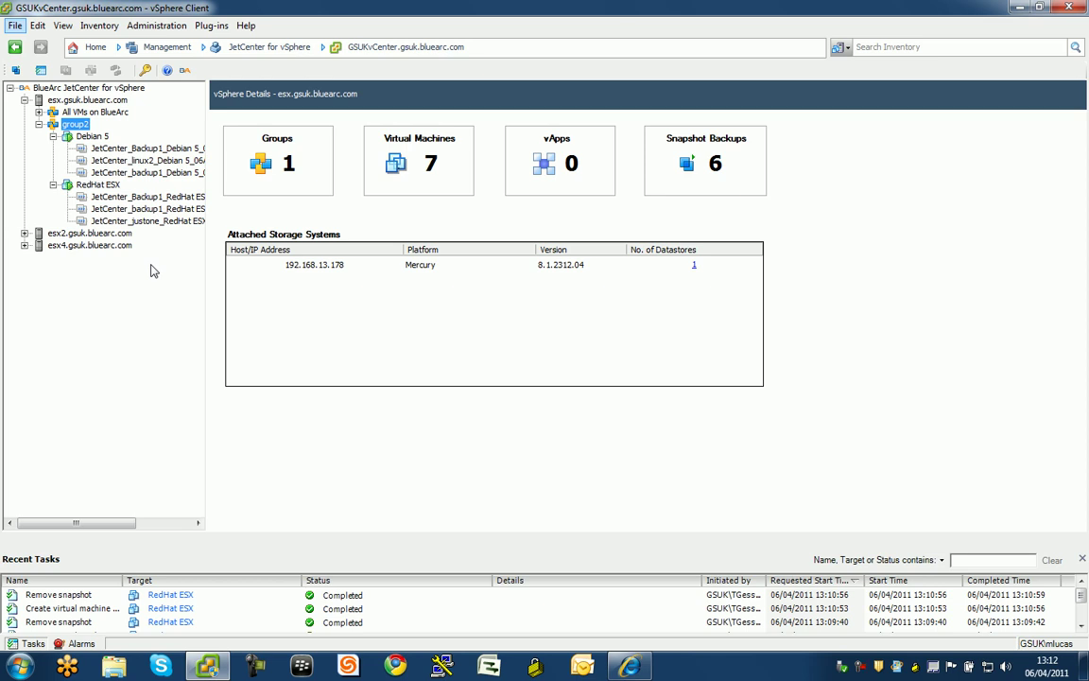
Step: Make a JetClone copy of Debian 5 named 'deb5 mk2'
right_click(95, 137)
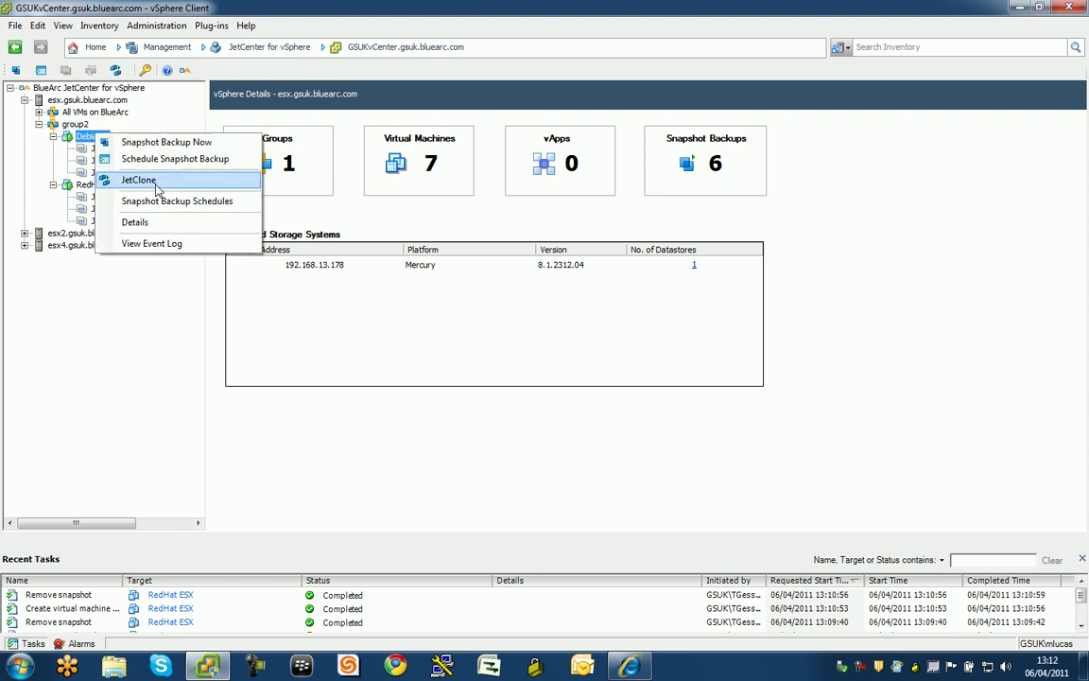
click(142, 179)
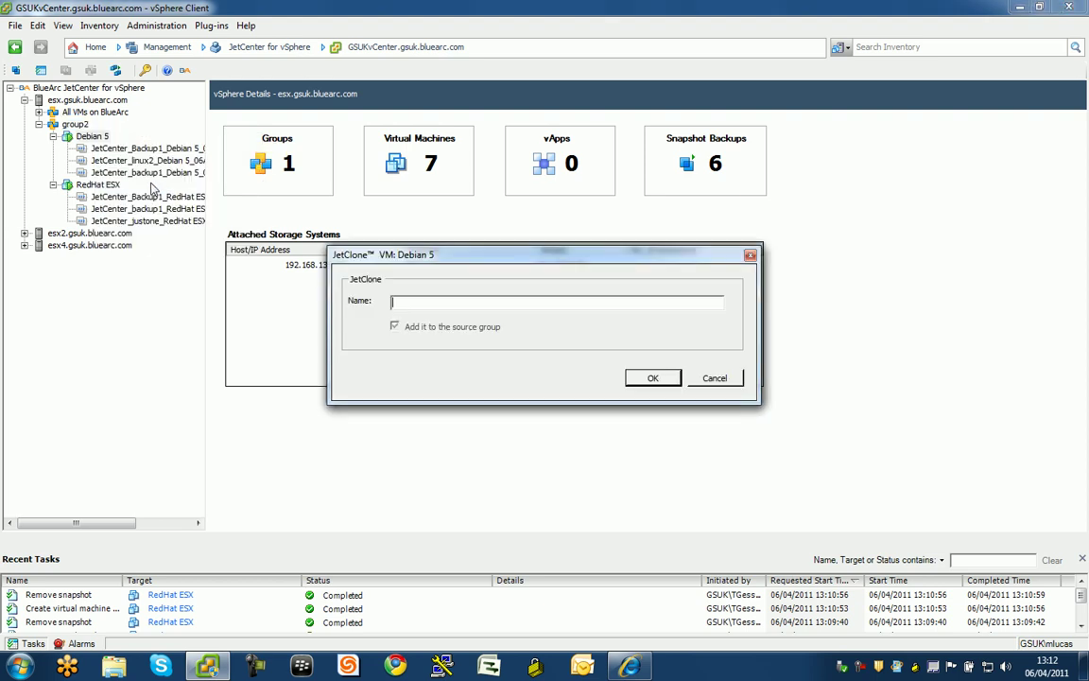
text(deb5 mk2)
click(653, 379)
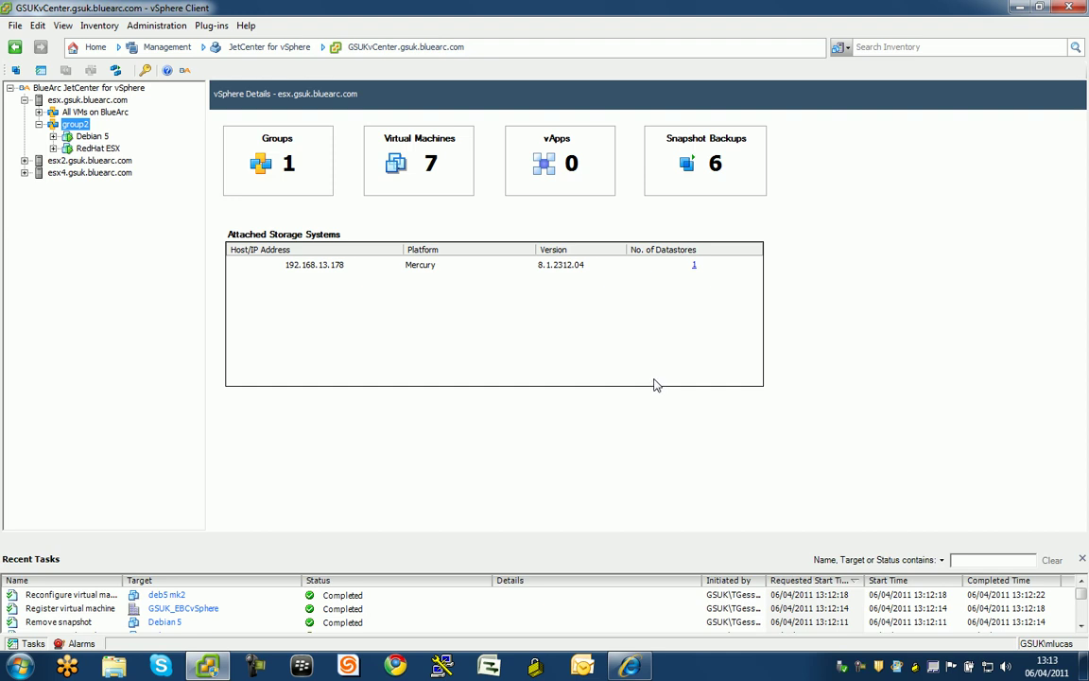
Step: Find deb5 mk2 under All VMs on BlueArc, then view the esx.gsuk.bluearc.com host details
click(39, 112)
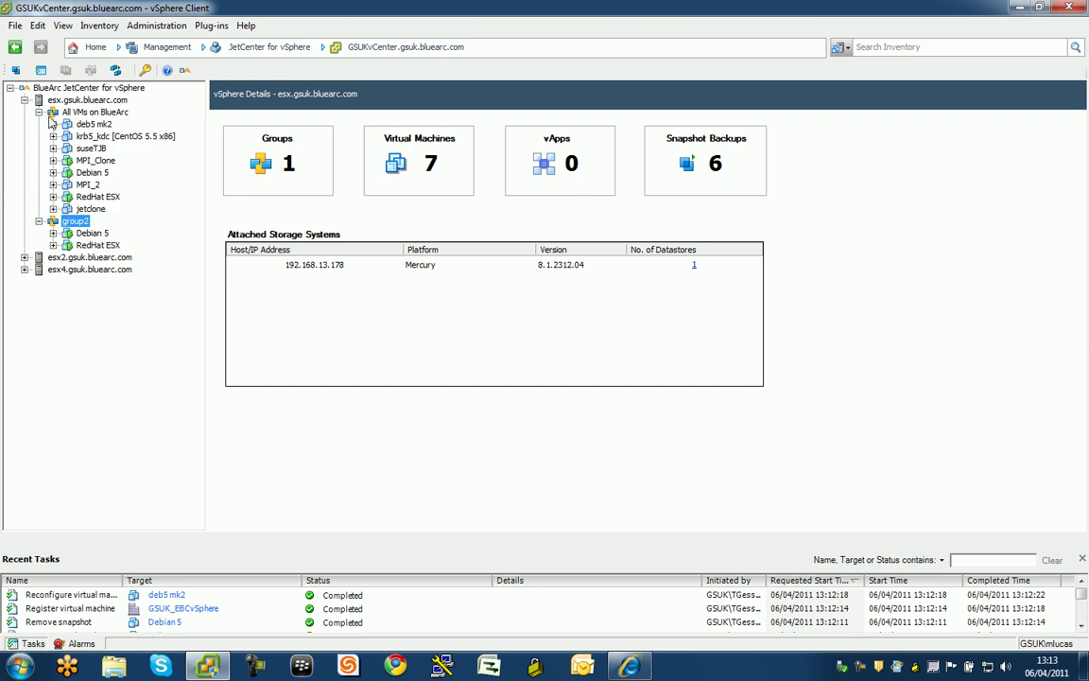
click(93, 124)
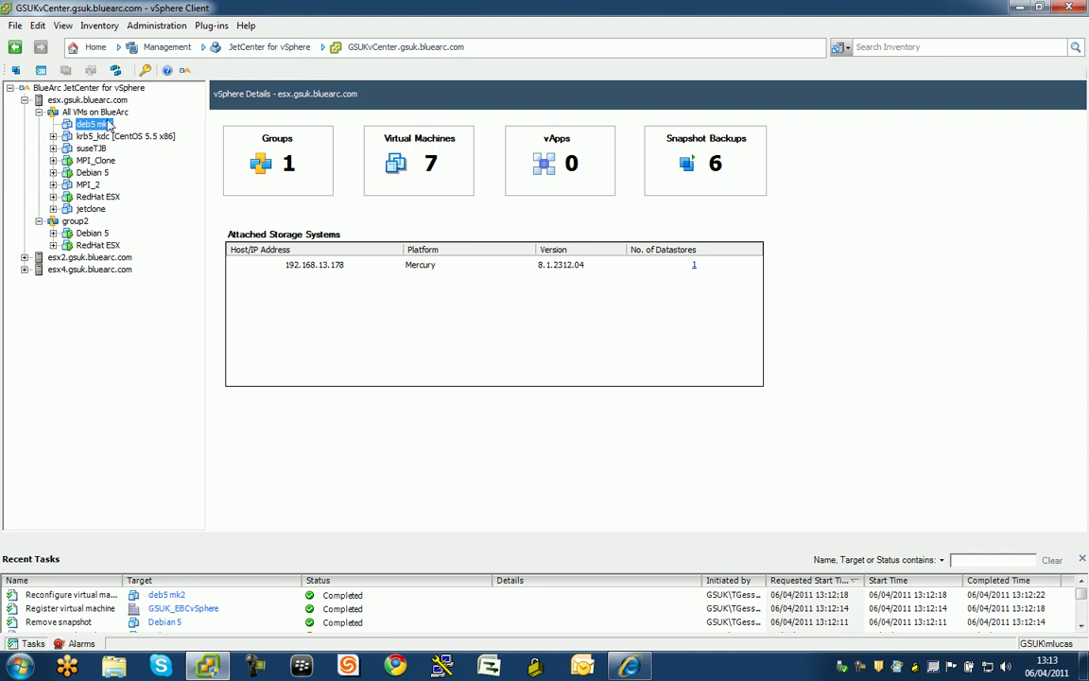
click(106, 101)
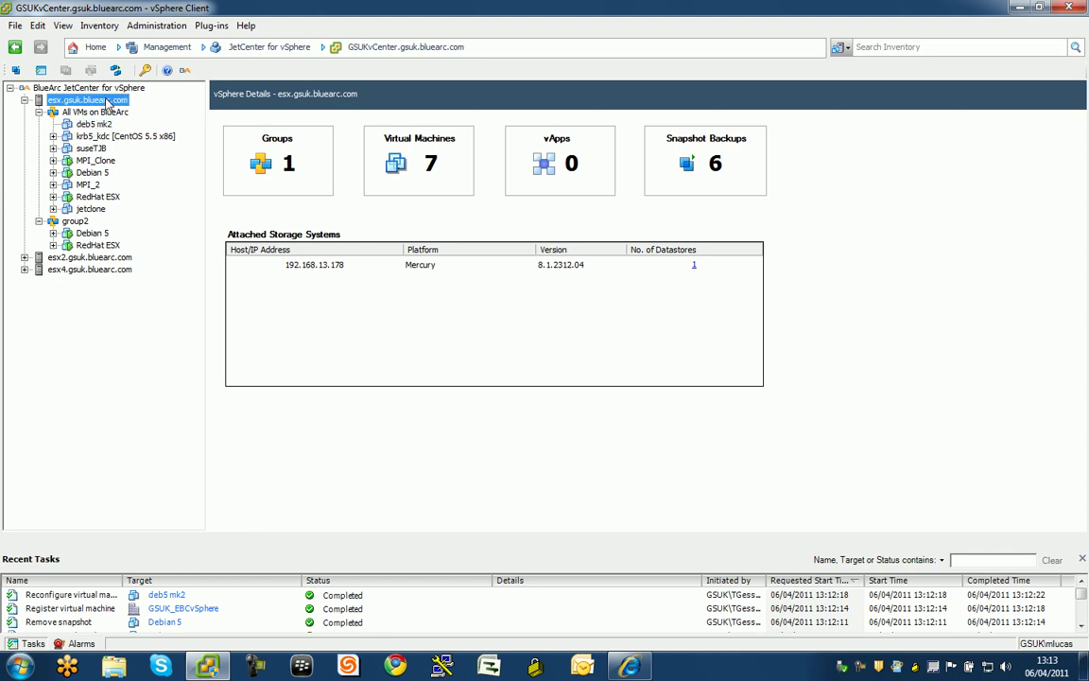
click(39, 112)
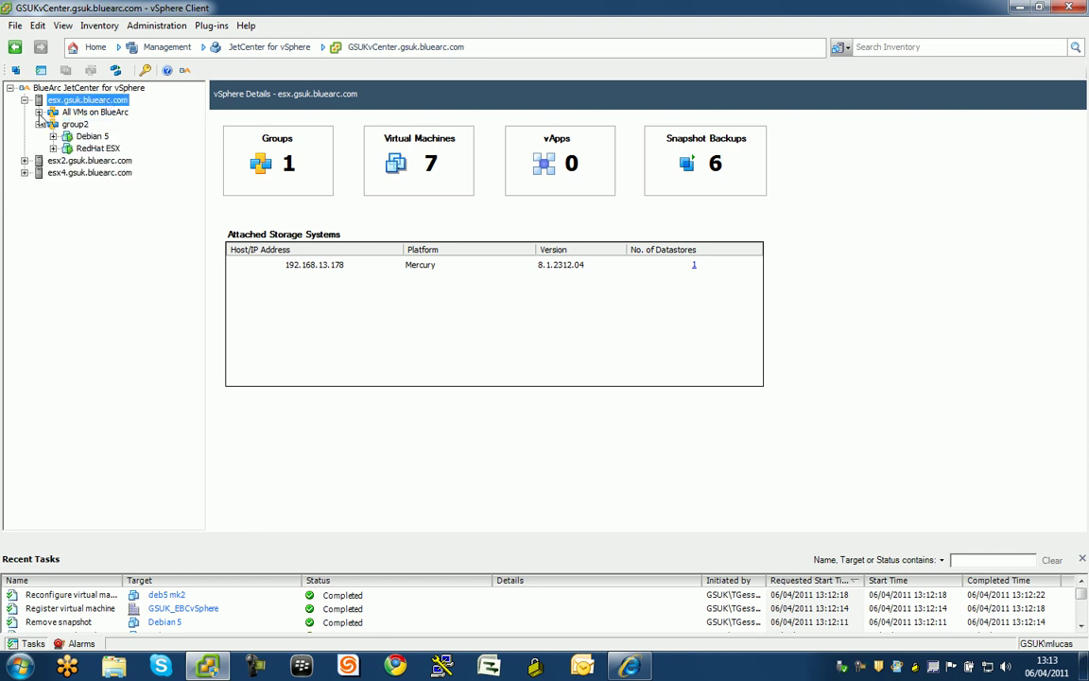
Step: Reopen JetCenter for vSphere and expand Debian 5, RedHat ESX and All VMs on BlueArc
click(97, 47)
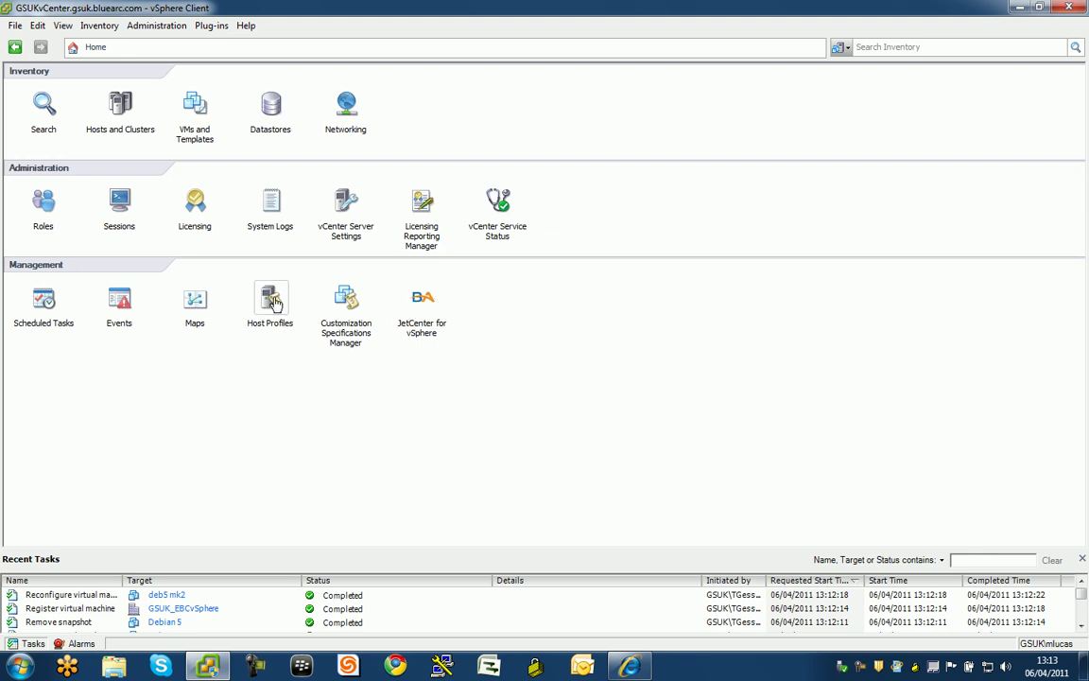
click(421, 301)
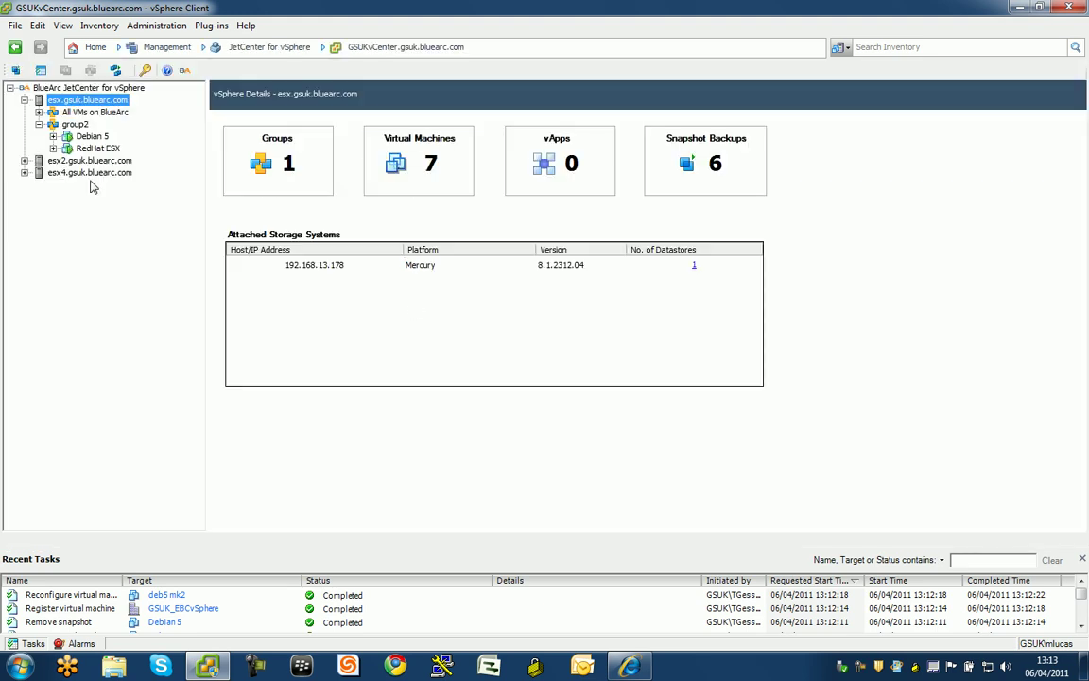
click(54, 137)
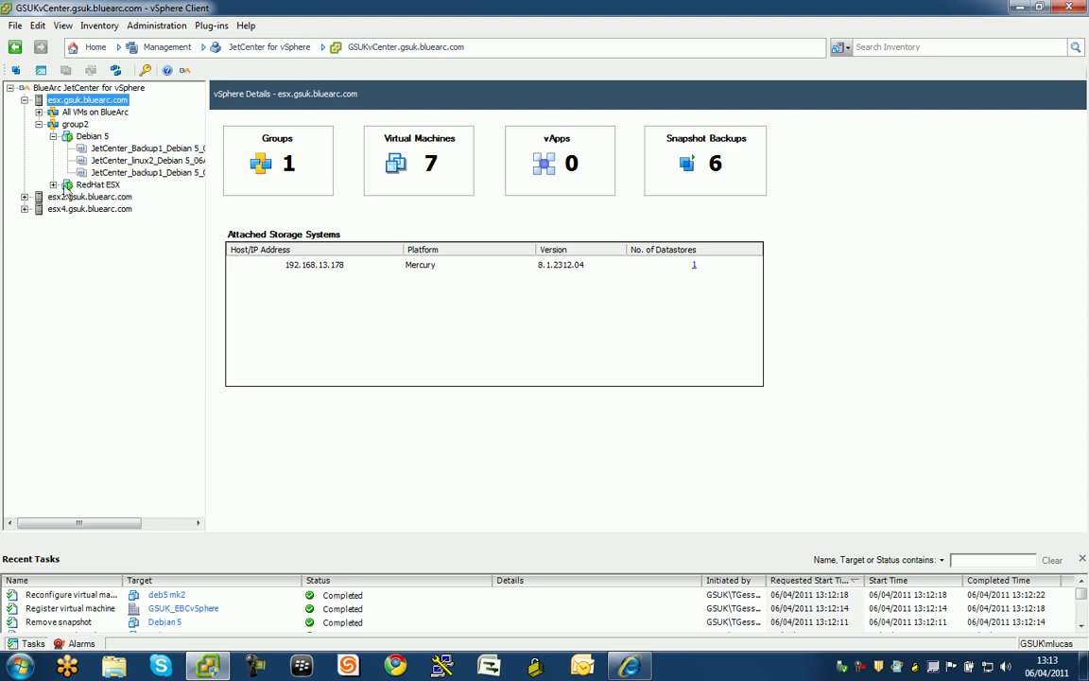
click(54, 184)
click(38, 111)
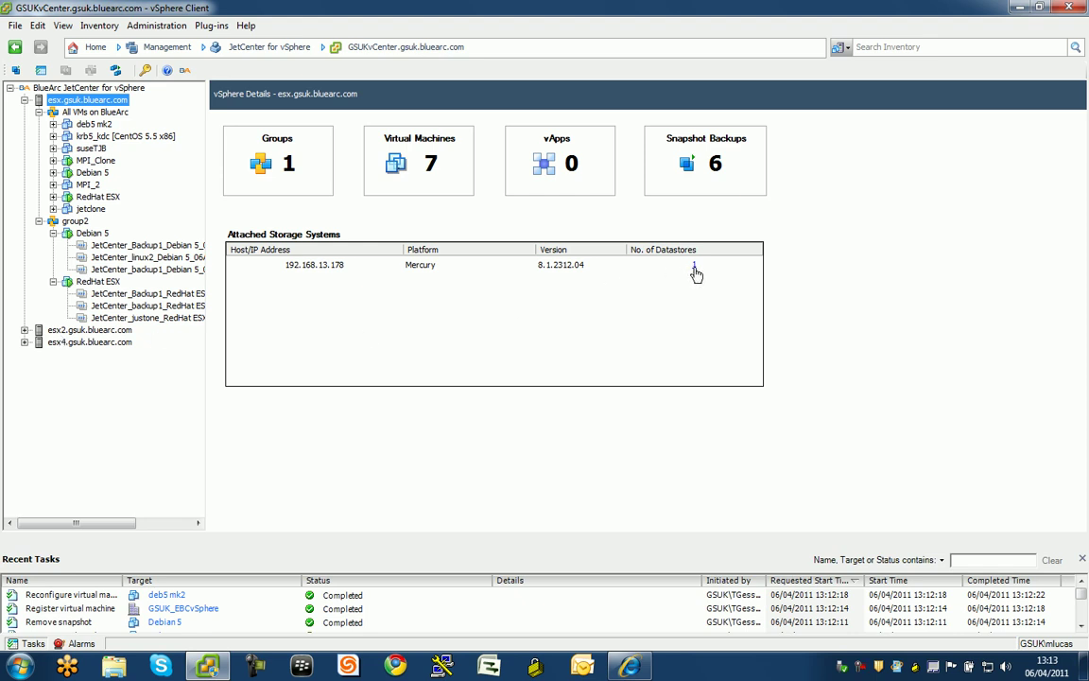
Step: Review the datastore's space and snapshot count, then refresh the host details to 8 VMs
click(695, 269)
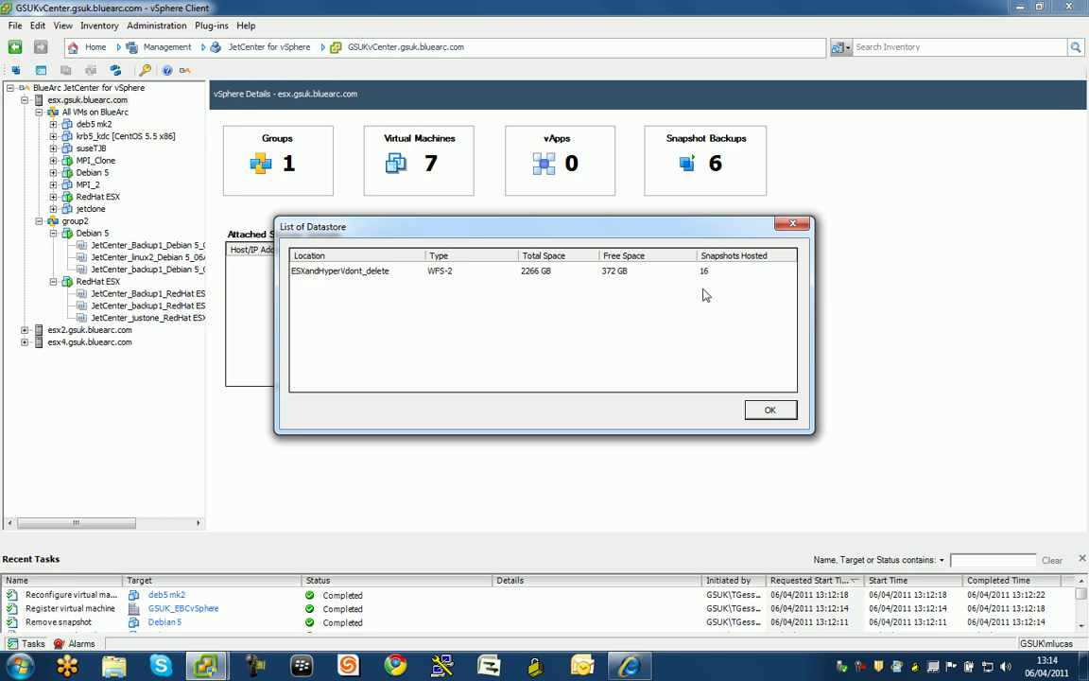
click(770, 411)
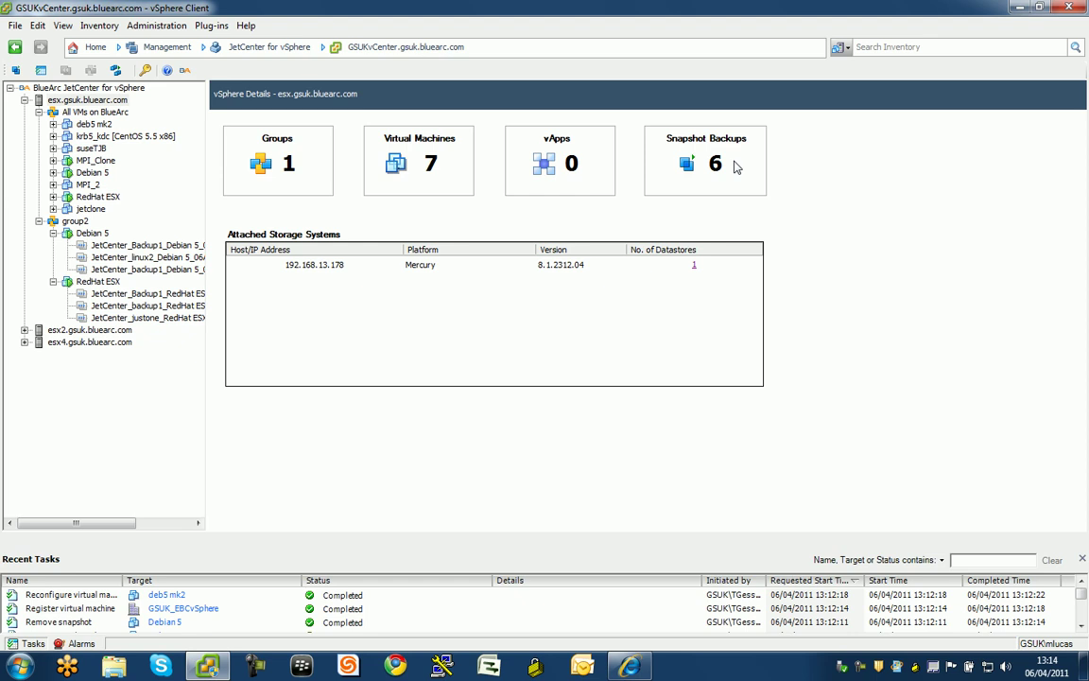
right_click(90, 100)
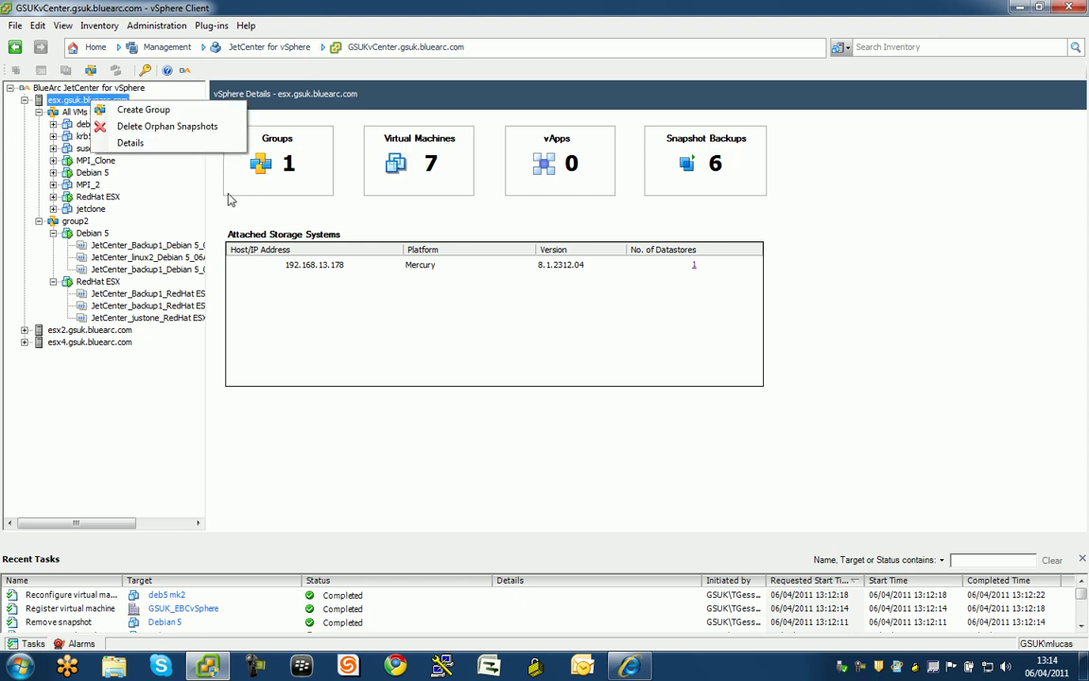
click(124, 144)
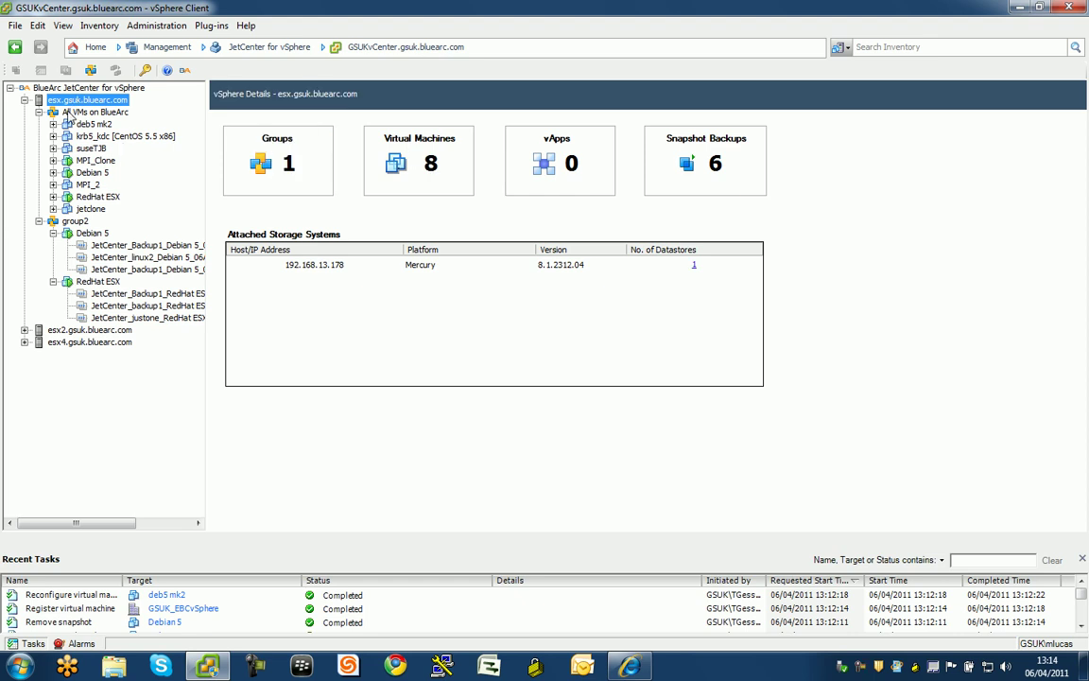
right_click(70, 114)
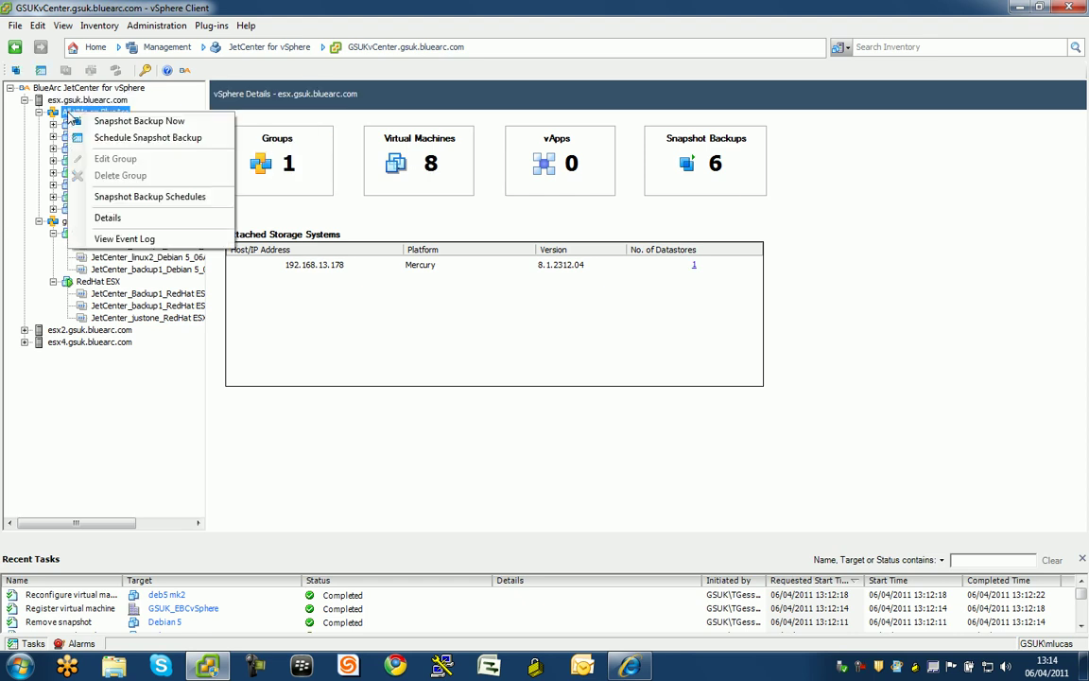
click(118, 239)
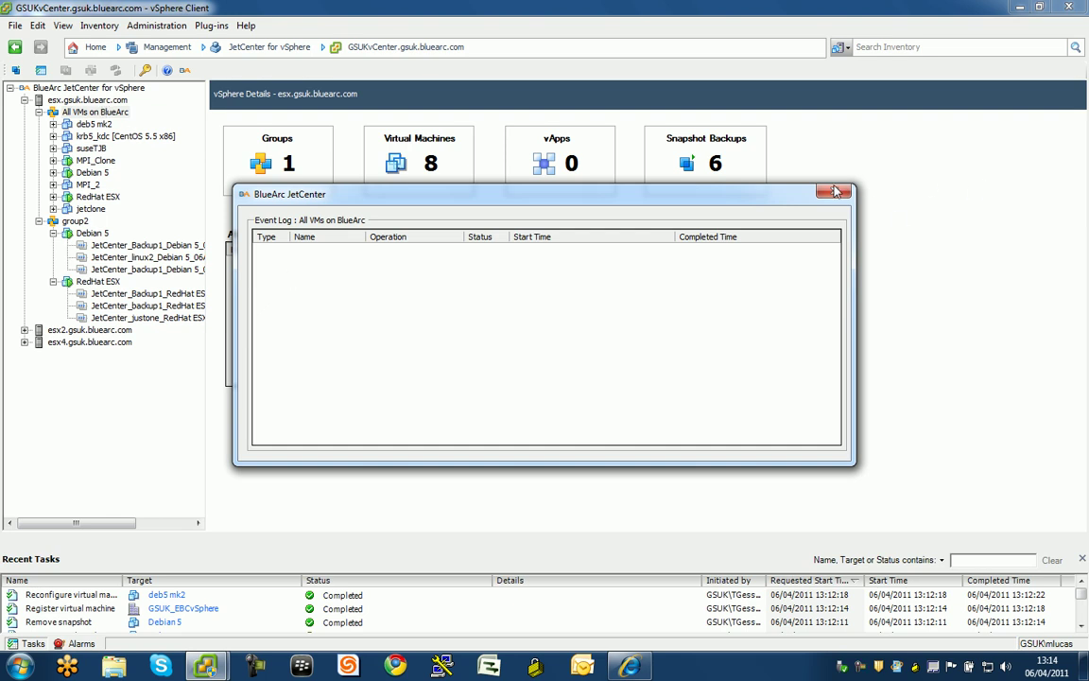
click(749, 174)
right_click(79, 225)
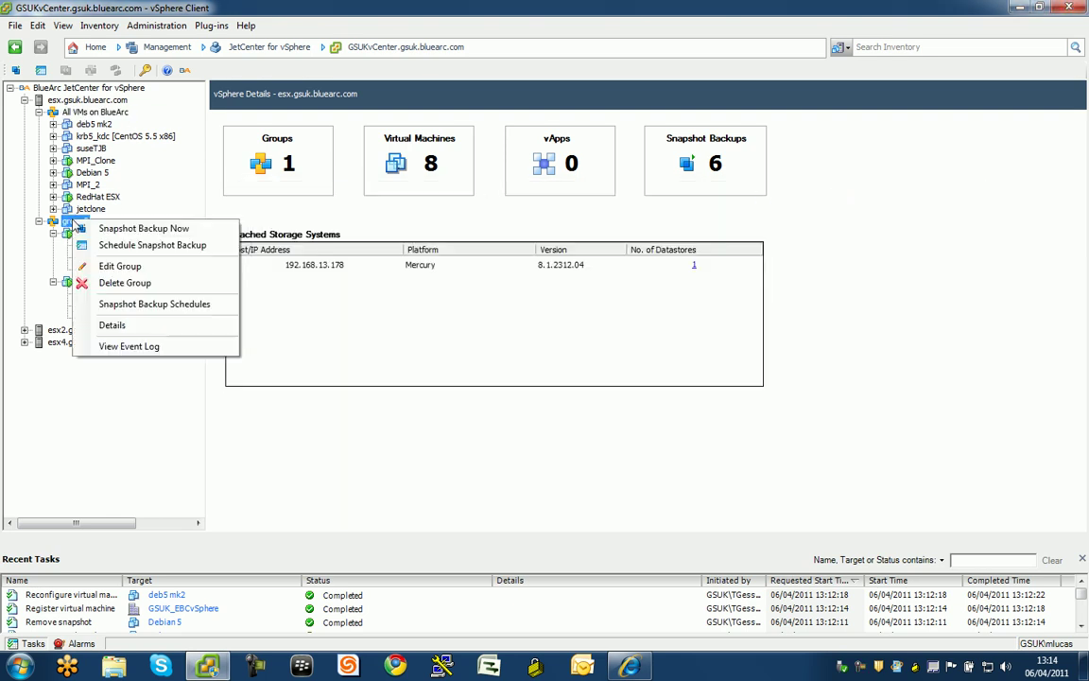
click(107, 319)
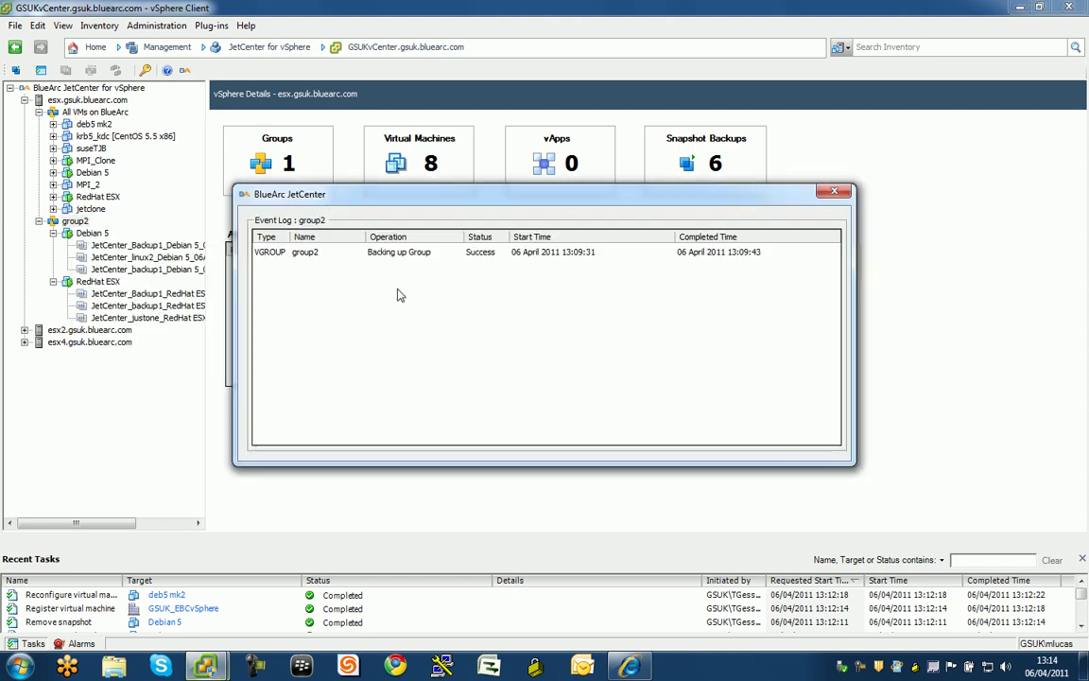
click(369, 252)
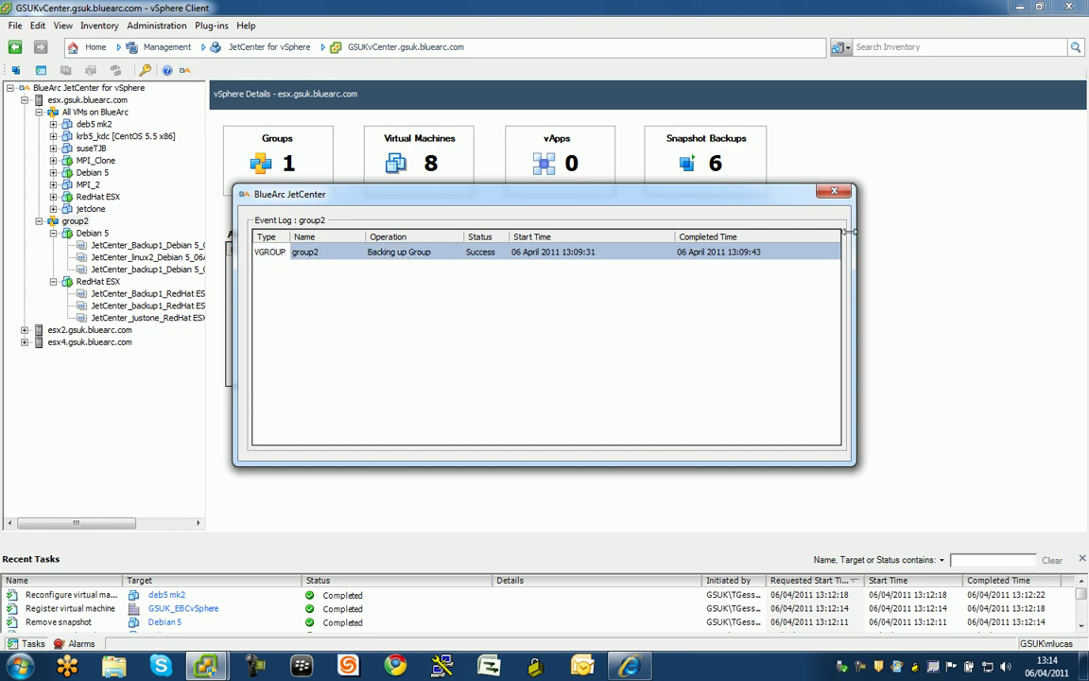
click(834, 192)
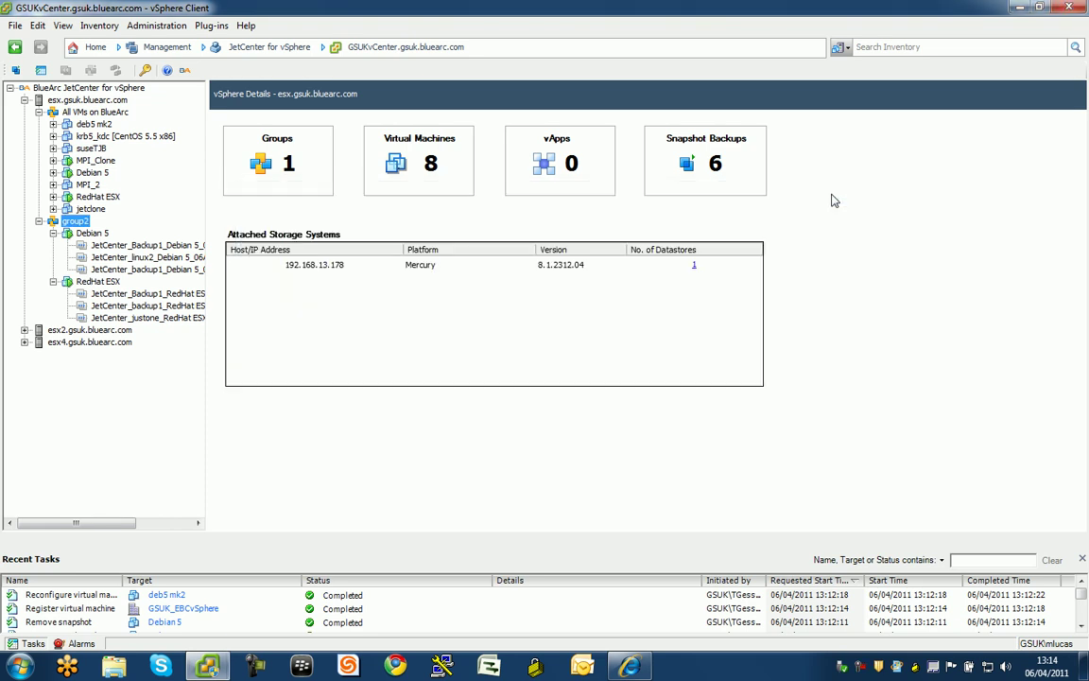